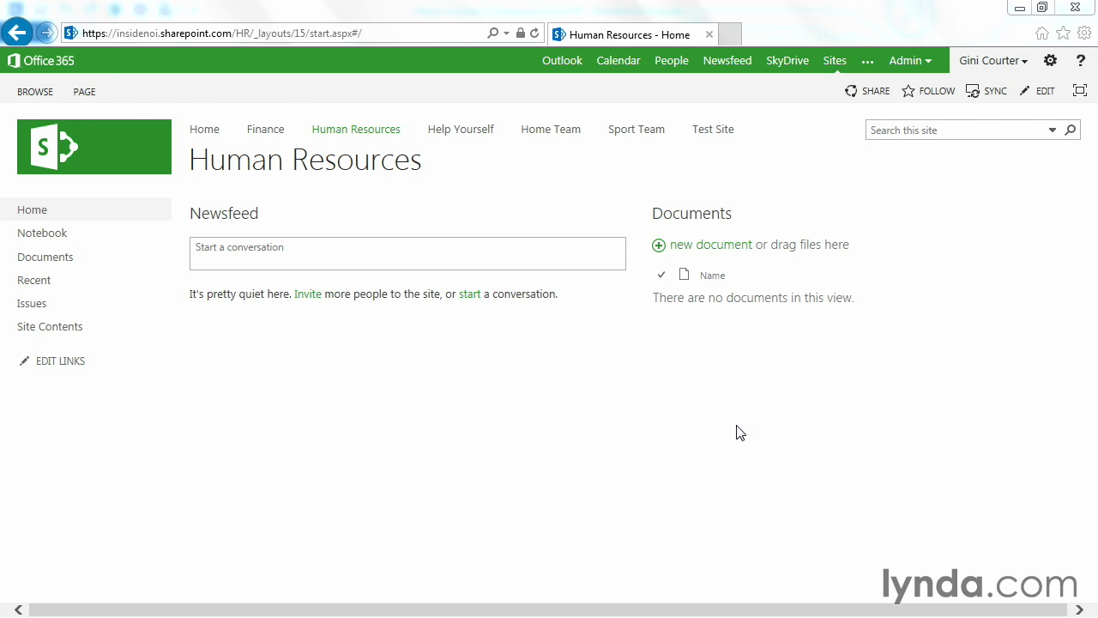
Switch to SharePoint Designer and open the Human Resources site from the recent sites.
{"action": "key", "text": "alt+Tab"}
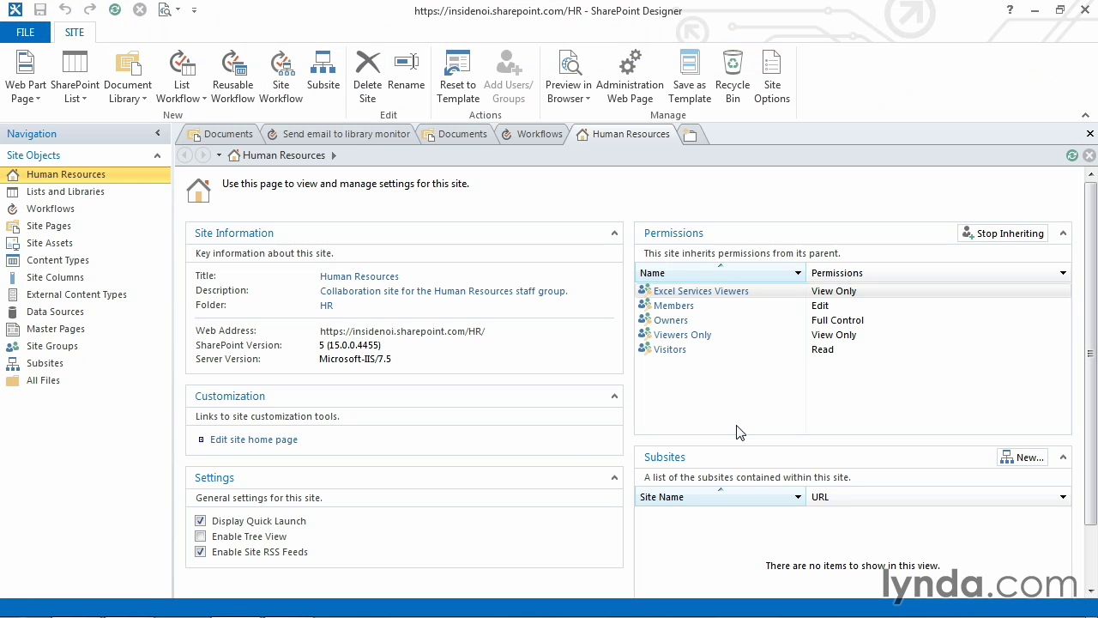
{"action": "left_click", "coordinate": [36, 37]}
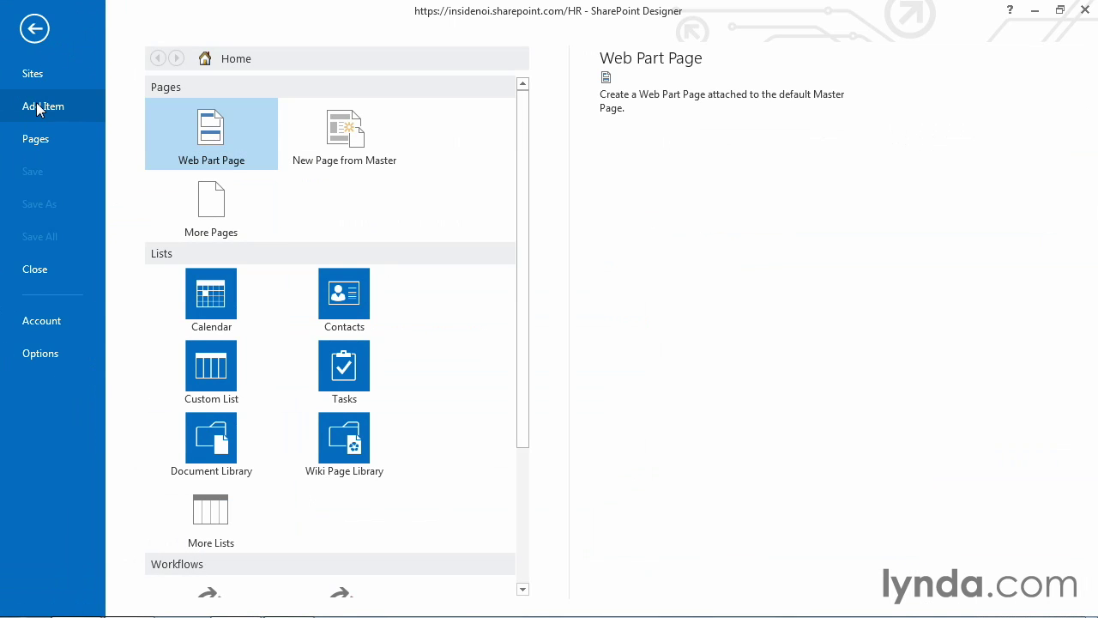
{"action": "left_click", "coordinate": [26, 75]}
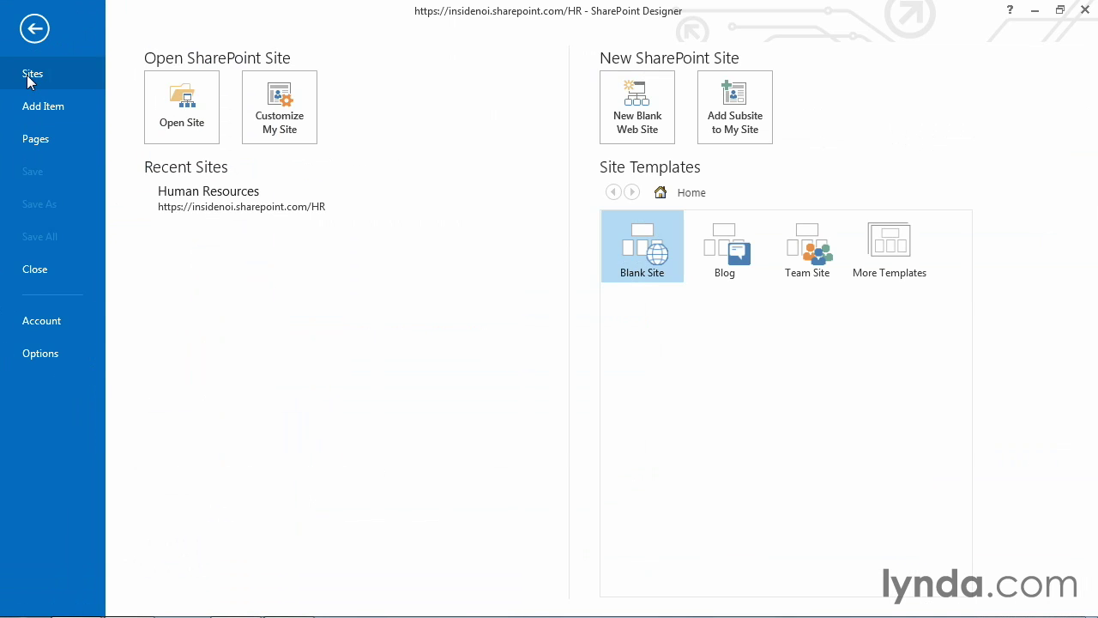
{"action": "left_click", "coordinate": [245, 213]}
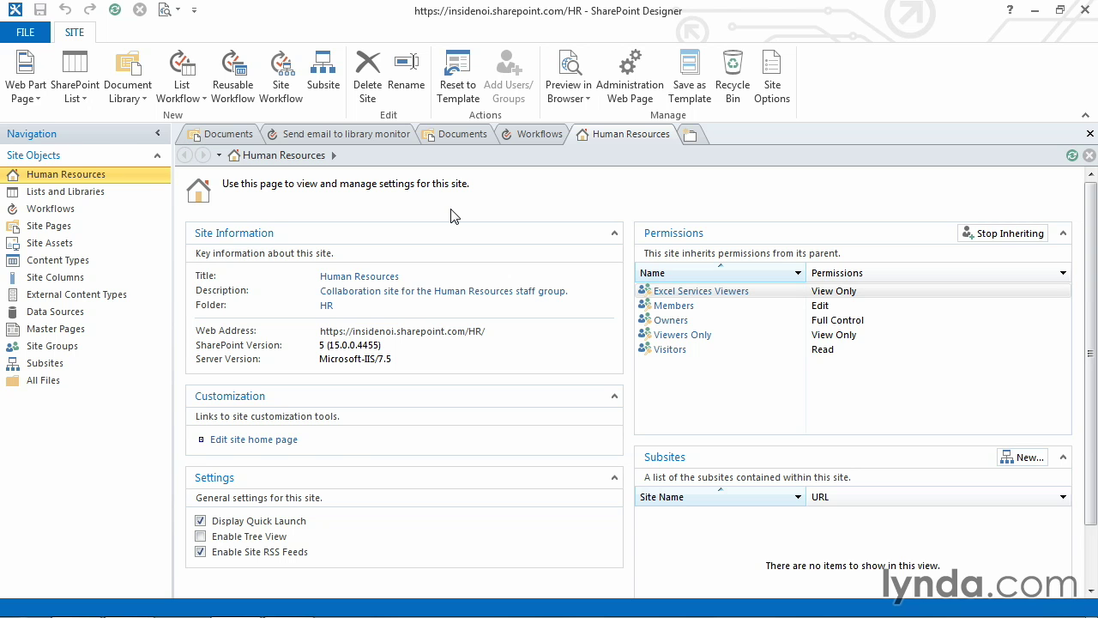
Open the settings of the Documents library and start a new list workflow for it.
{"action": "left_click", "coordinate": [203, 101]}
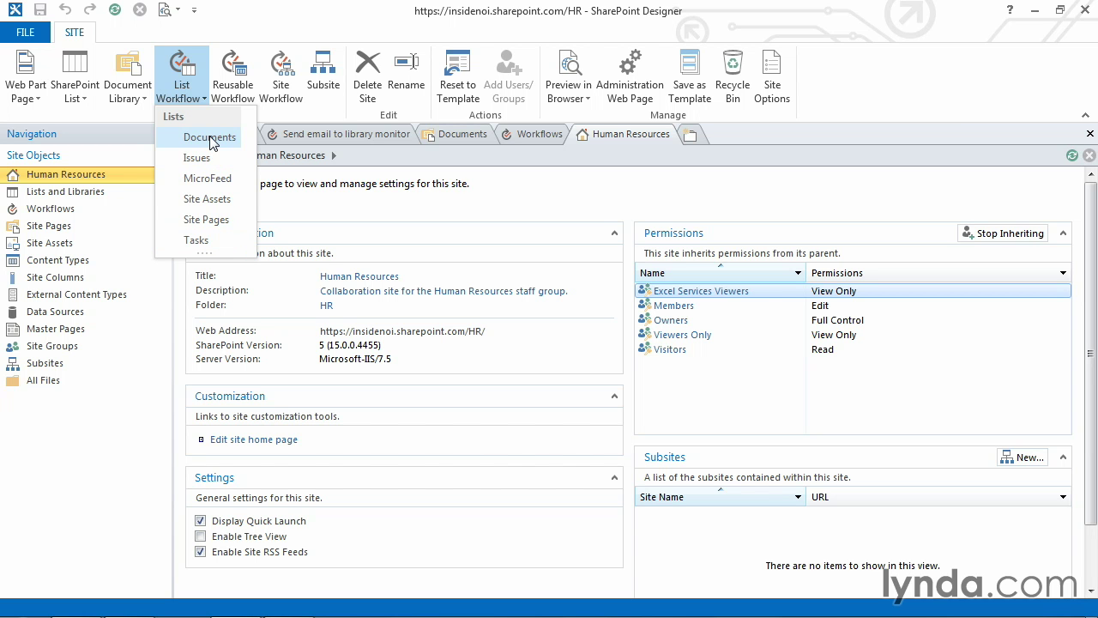
{"action": "left_click", "coordinate": [101, 193]}
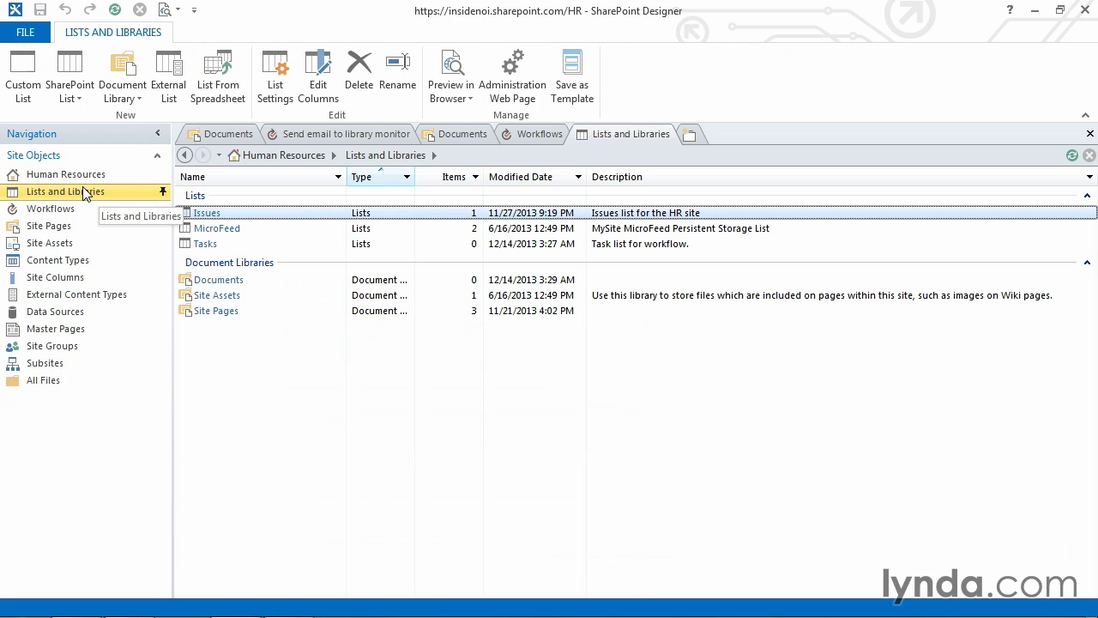
{"action": "left_click", "coordinate": [218, 281]}
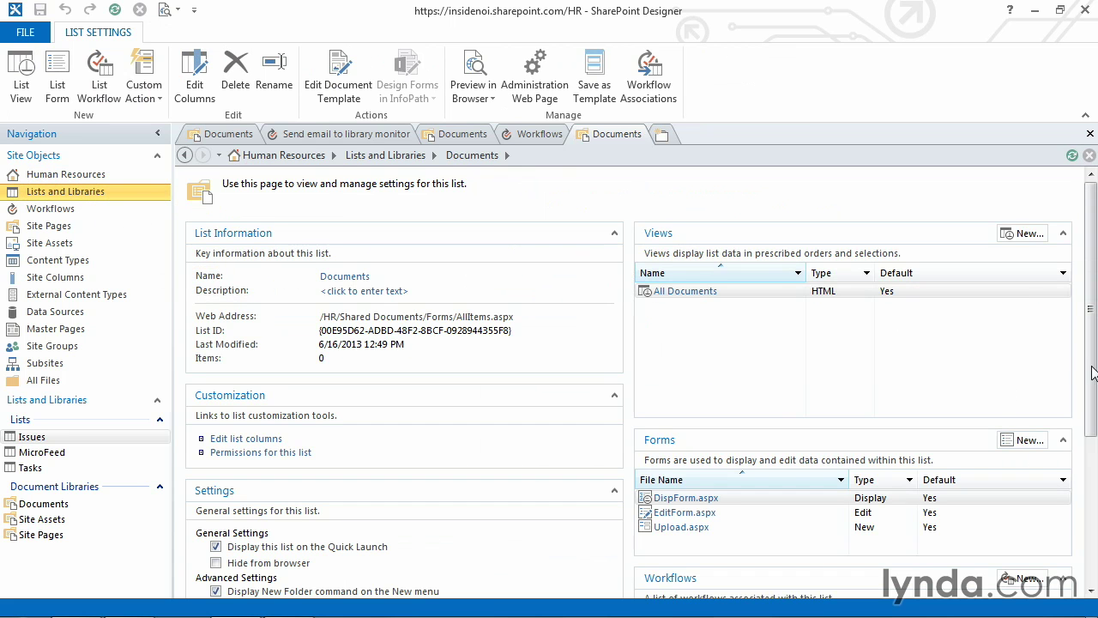
{"action": "scroll", "coordinate": [1092, 368], "scroll_direction": "down", "scroll_amount": 5}
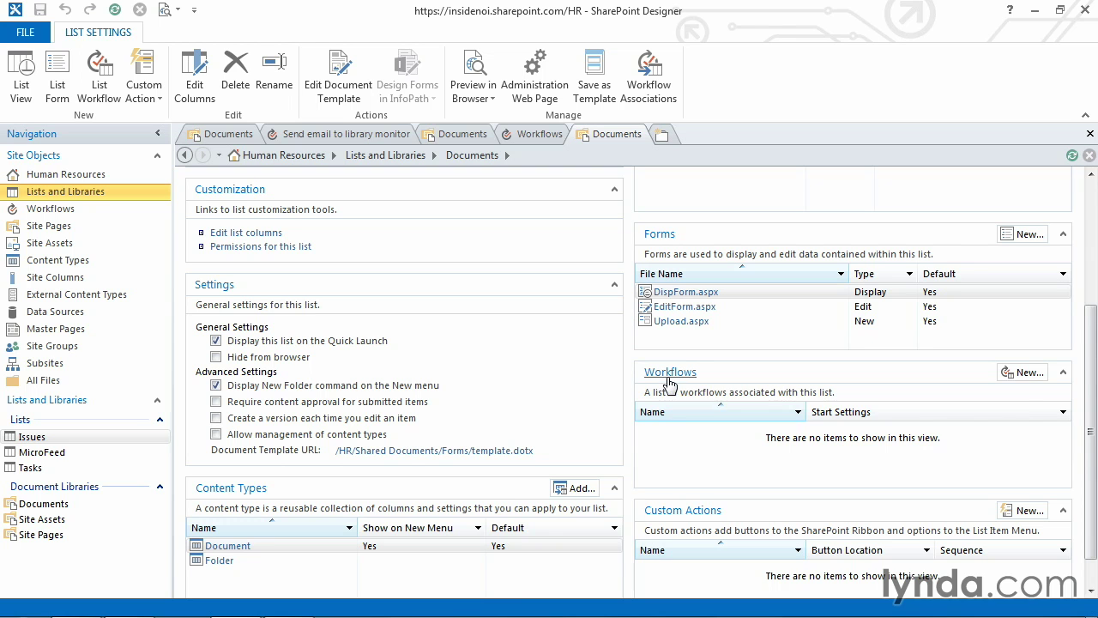
{"action": "left_click", "coordinate": [1025, 375]}
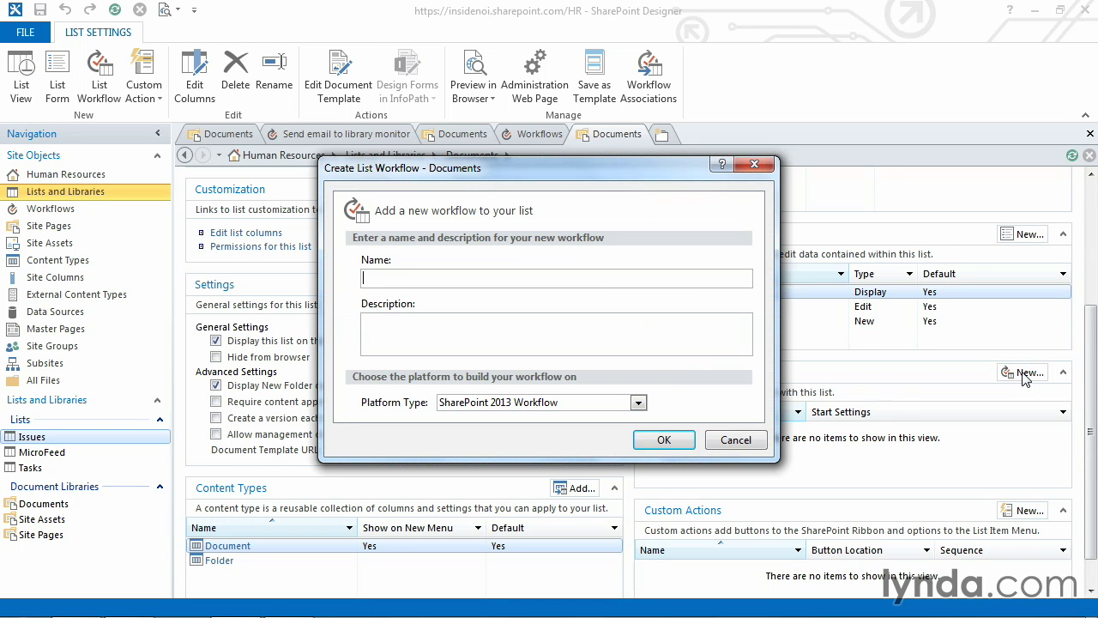
Name the new workflow "Send New Document email to Document library owner".
{"action": "type", "text": "Send email to Document library "}
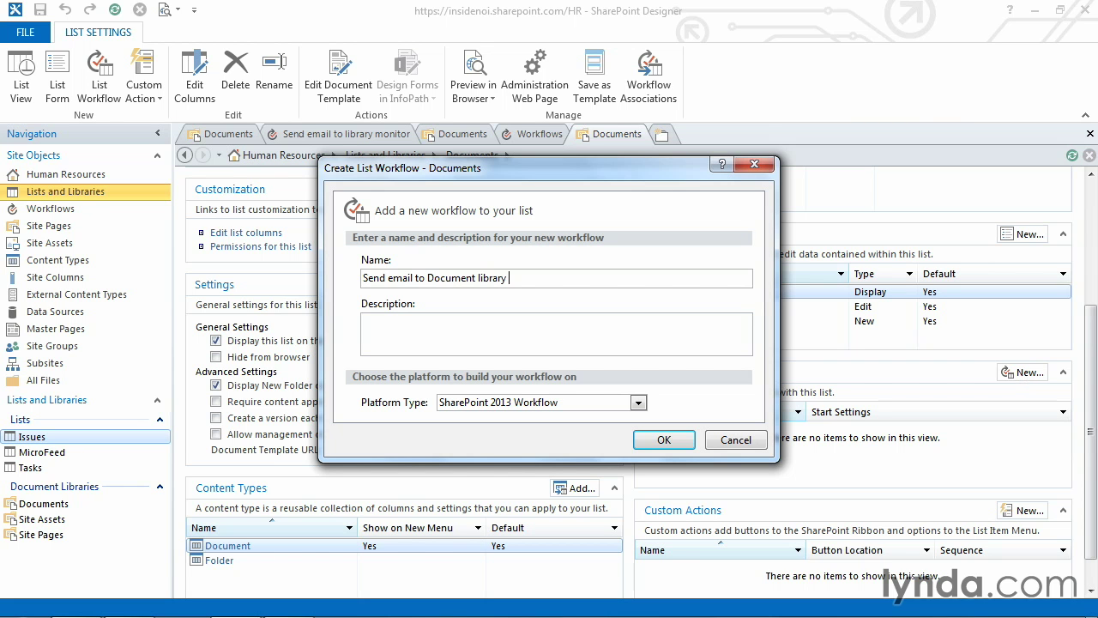
{"action": "type", "text": "owner"}
{"action": "triple_click", "coordinate": [556, 277]}
{"action": "left_click", "coordinate": [556, 277]}
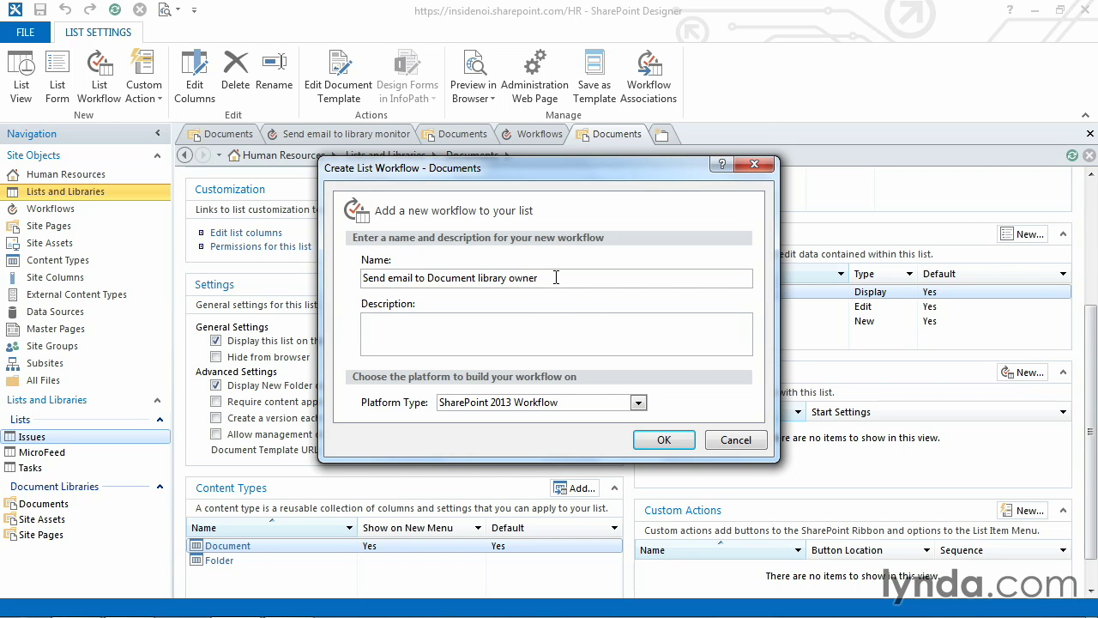
{"action": "left_click", "coordinate": [390, 277]}
{"action": "type", "text": "New Docu"}
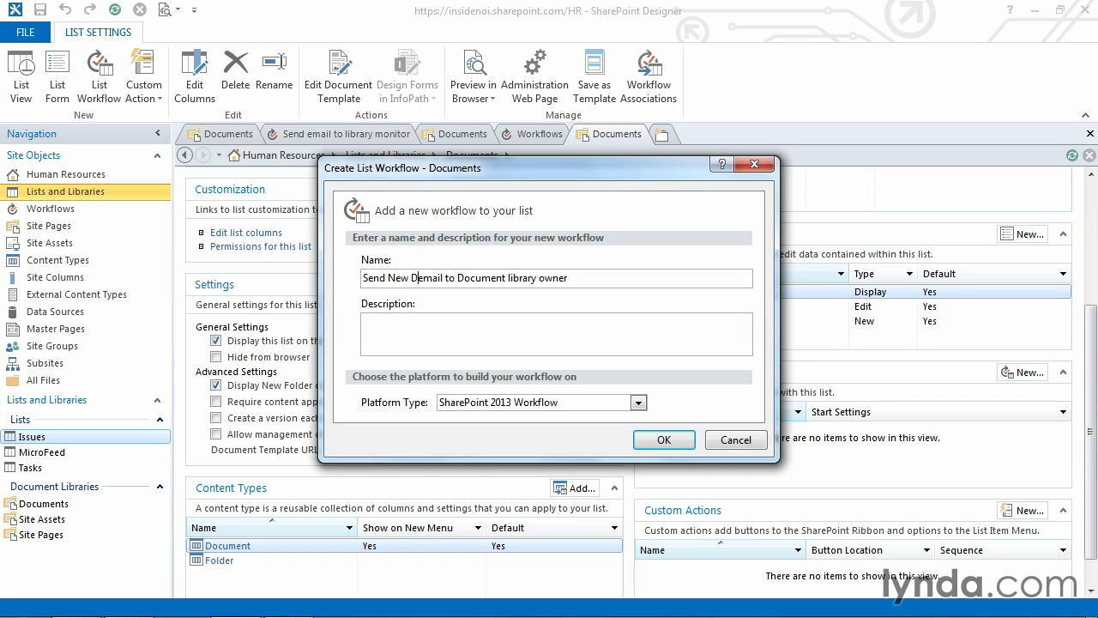
{"action": "type", "text": "ment"}
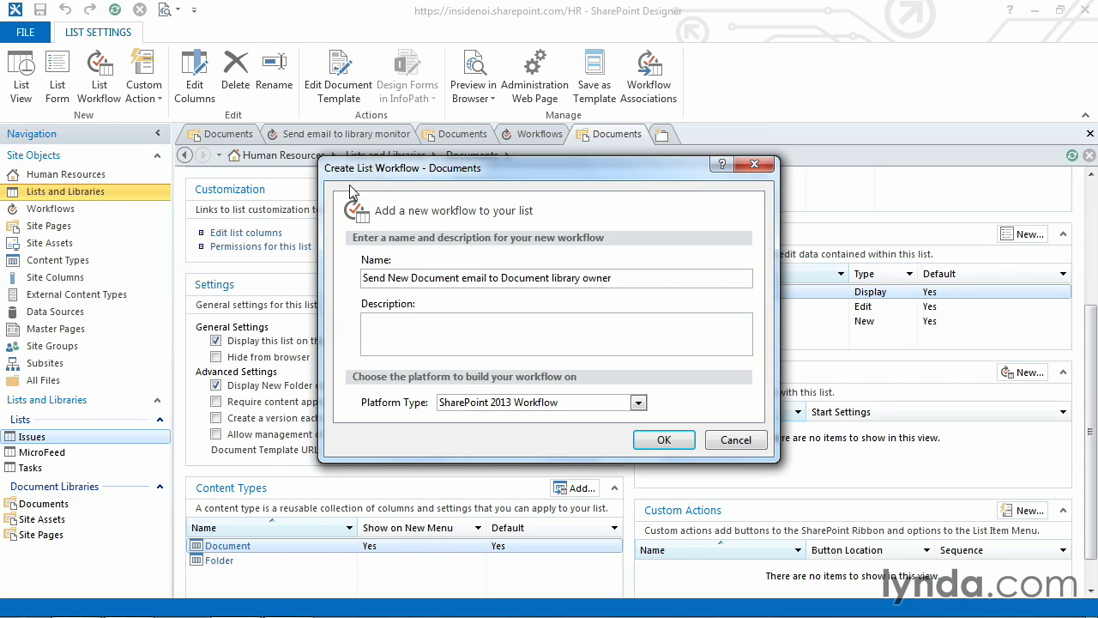
Begin the description with "Created by", the author's full name and a dash, and shorten the workflow name to "Send New Document email".
{"action": "left_click", "coordinate": [393, 323]}
{"action": "type", "text": "Created by Gini Courter -"}
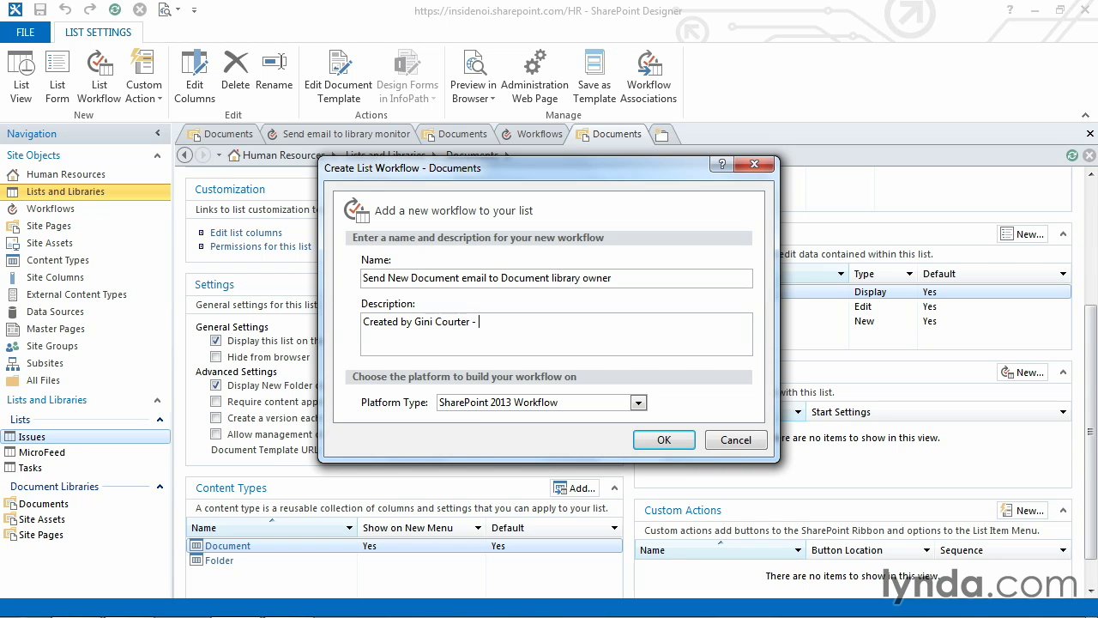
{"action": "triple_click", "coordinate": [488, 278]}
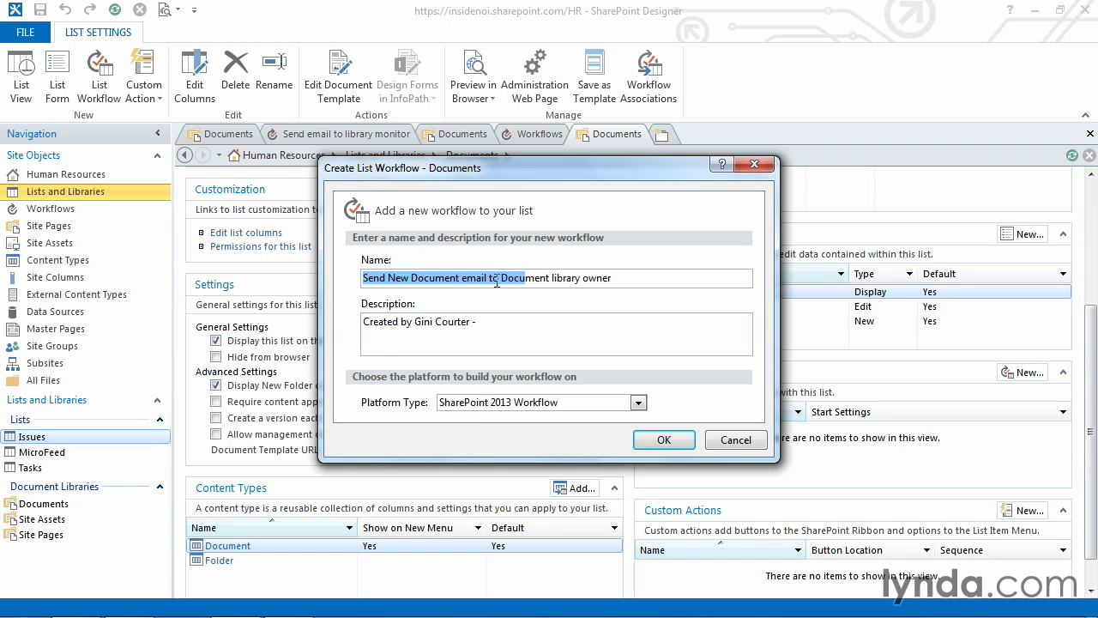
{"action": "left_click_drag", "start_coordinate": [489, 278], "coordinate": [708, 295]}
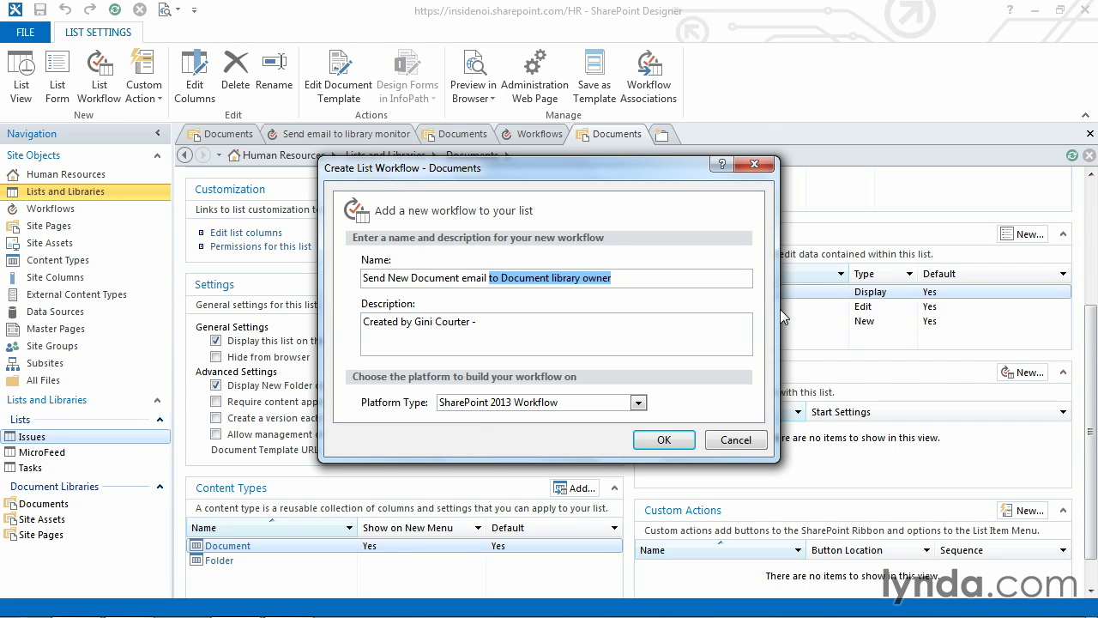
{"action": "key", "text": "Delete"}
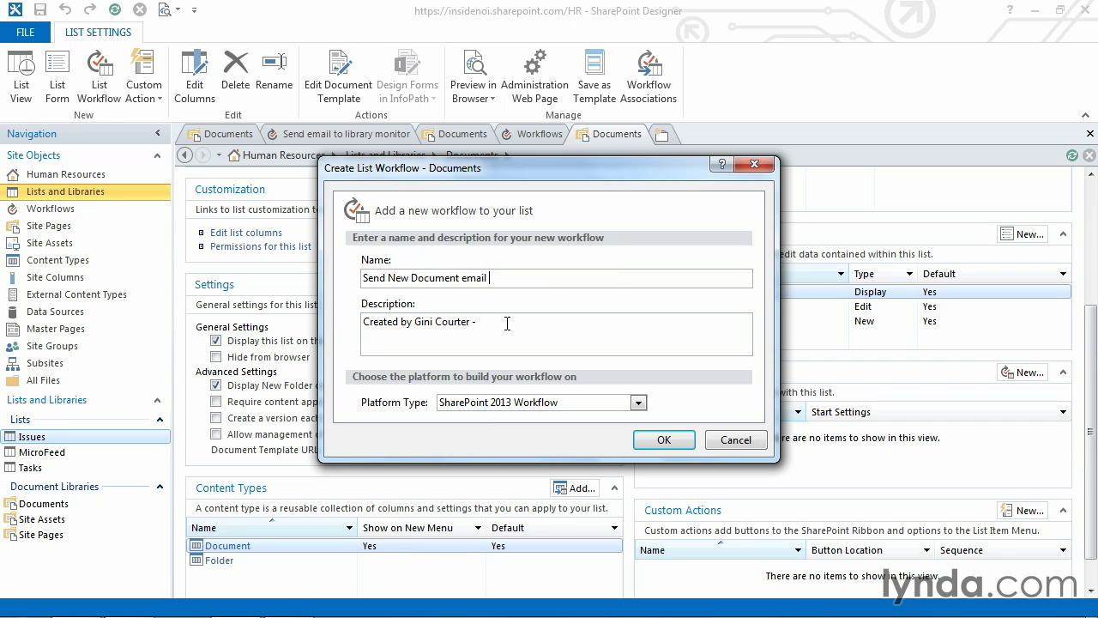
Complete the description with "when a new document is added to the Documents library, this workflow automatically notifies the Document library owner".
{"action": "key", "text": "Tab"}
{"action": "left_click", "coordinate": [507, 321]}
{"action": "type", "text": "when a new document is added to the Documents library, this workflow automatically sends to Document library owner"}
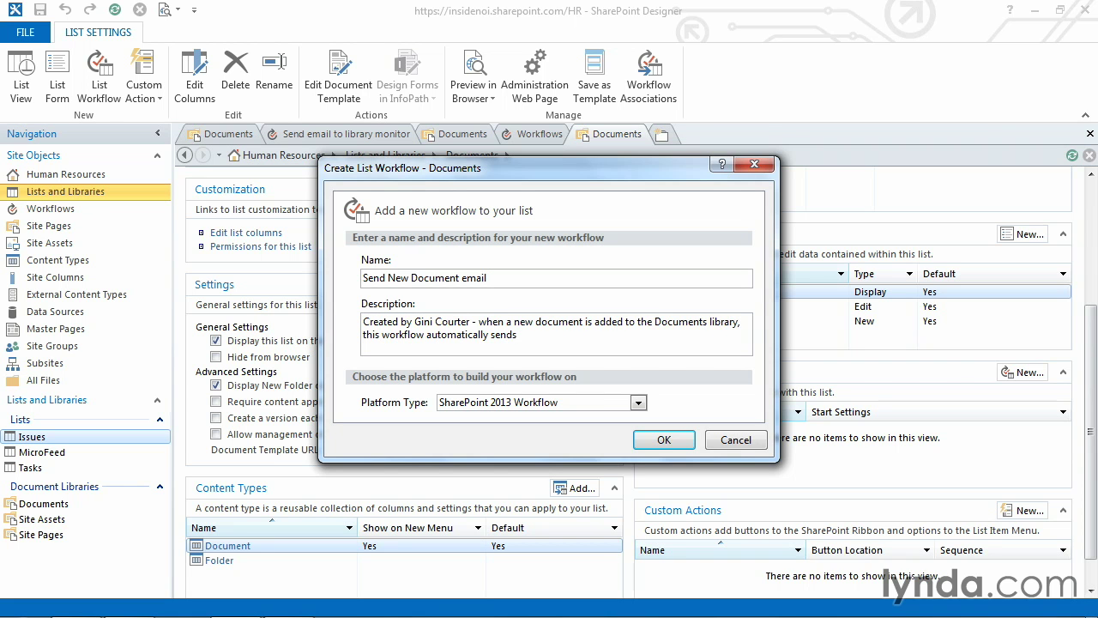
{"action": "type", "text": "notifies the Document library owner"}
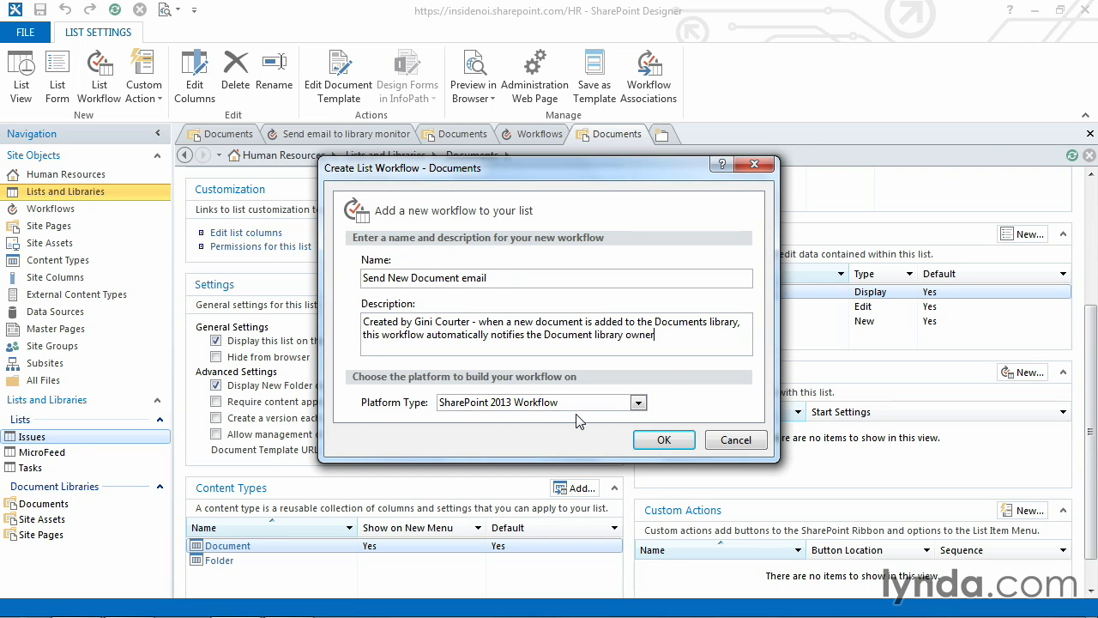
Choose SharePoint 2013 Workflow as the platform type and create the workflow.
{"action": "left_click", "coordinate": [639, 403]}
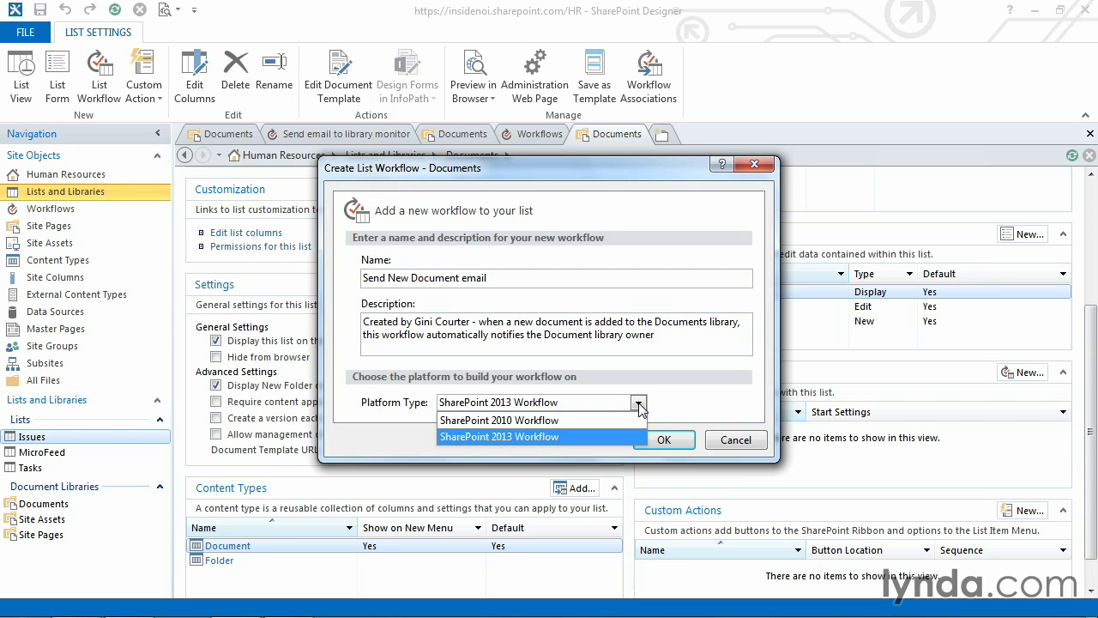
{"action": "left_click", "coordinate": [593, 431]}
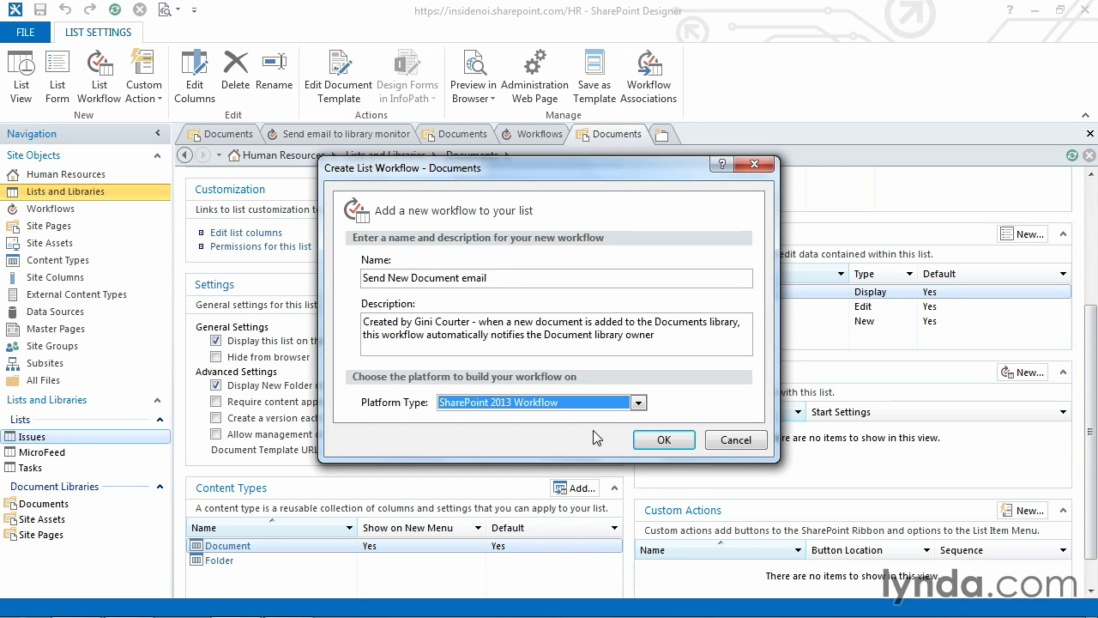
{"action": "left_click", "coordinate": [640, 403]}
{"action": "left_click", "coordinate": [639, 404]}
{"action": "left_click", "coordinate": [657, 442]}
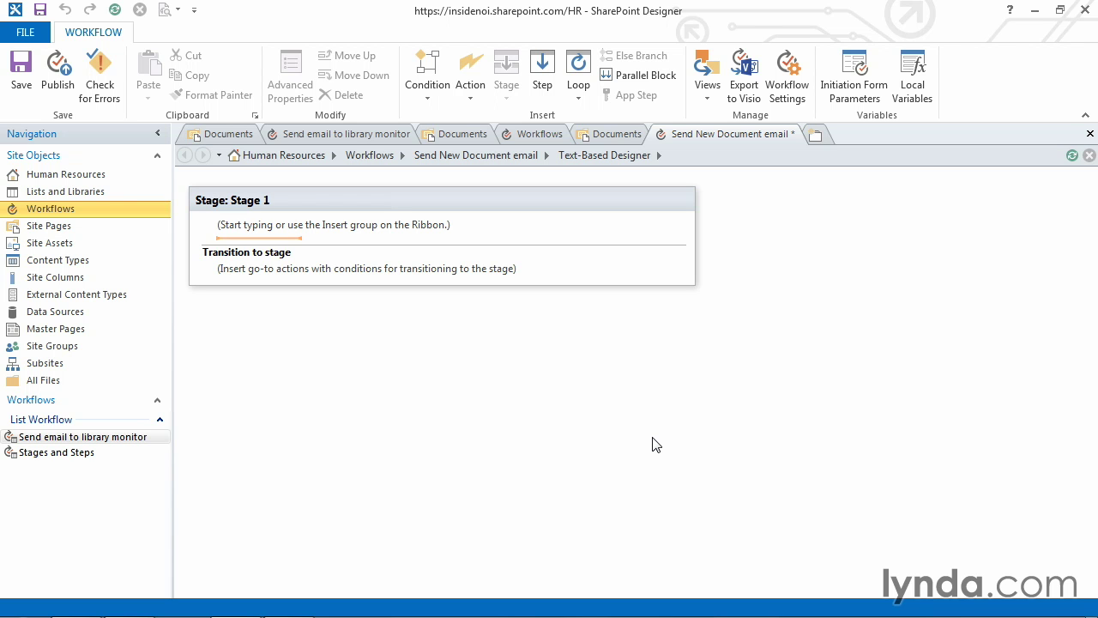
Rename the workflow's Stage 1 to "Send email".
{"action": "left_click", "coordinate": [290, 199]}
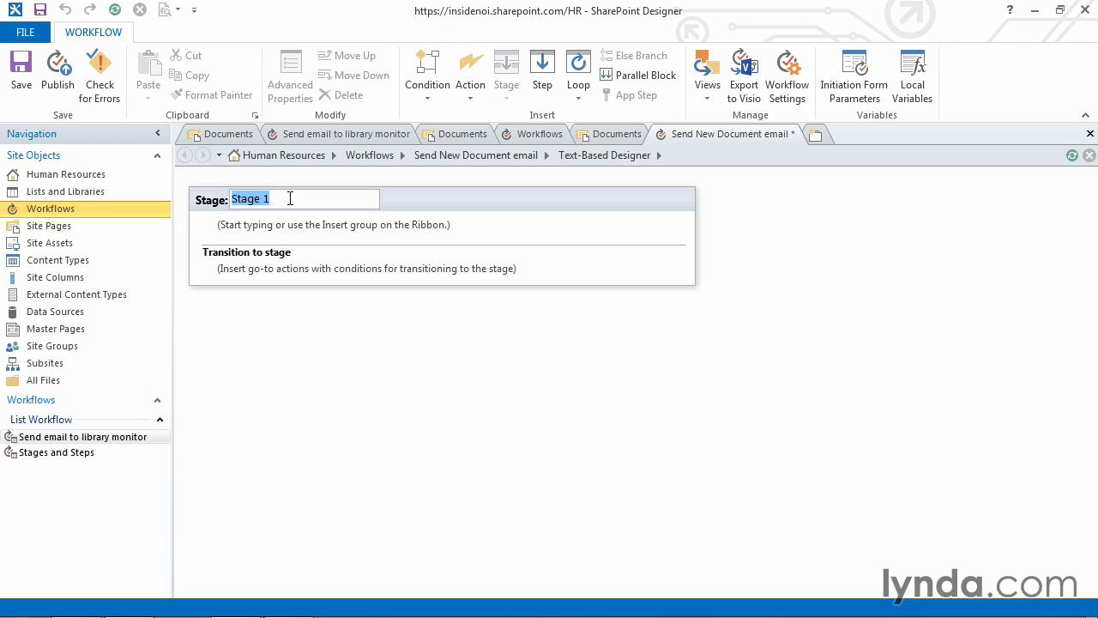
{"action": "type", "text": "Send email"}
{"action": "left_click", "coordinate": [253, 229]}
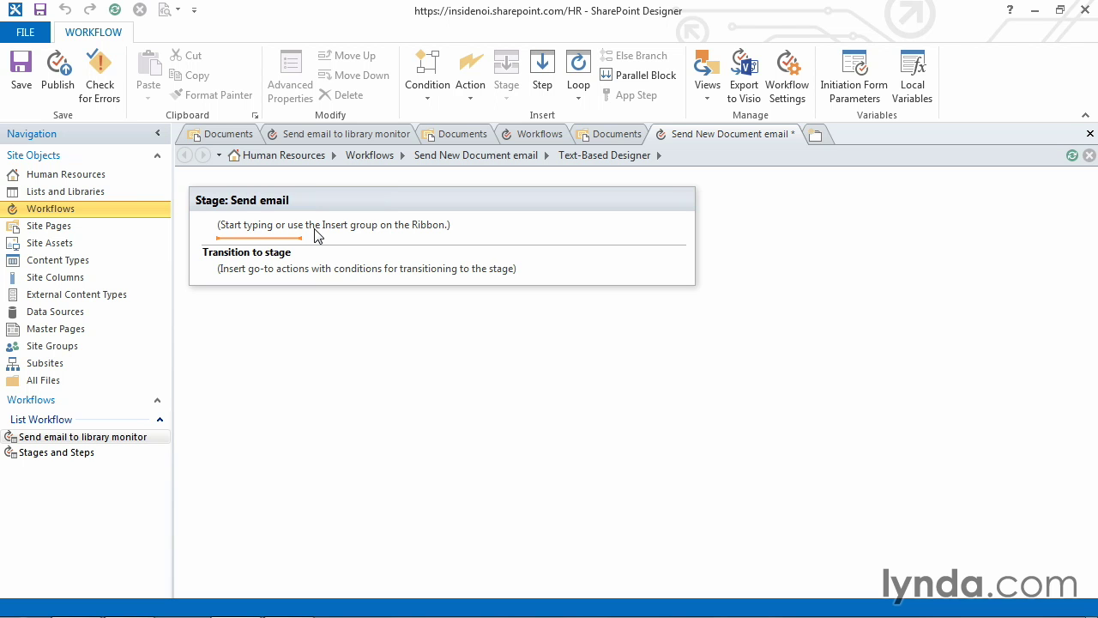
Insert a Send an Email action into the body of the Send email stage.
{"action": "left_click", "coordinate": [268, 274]}
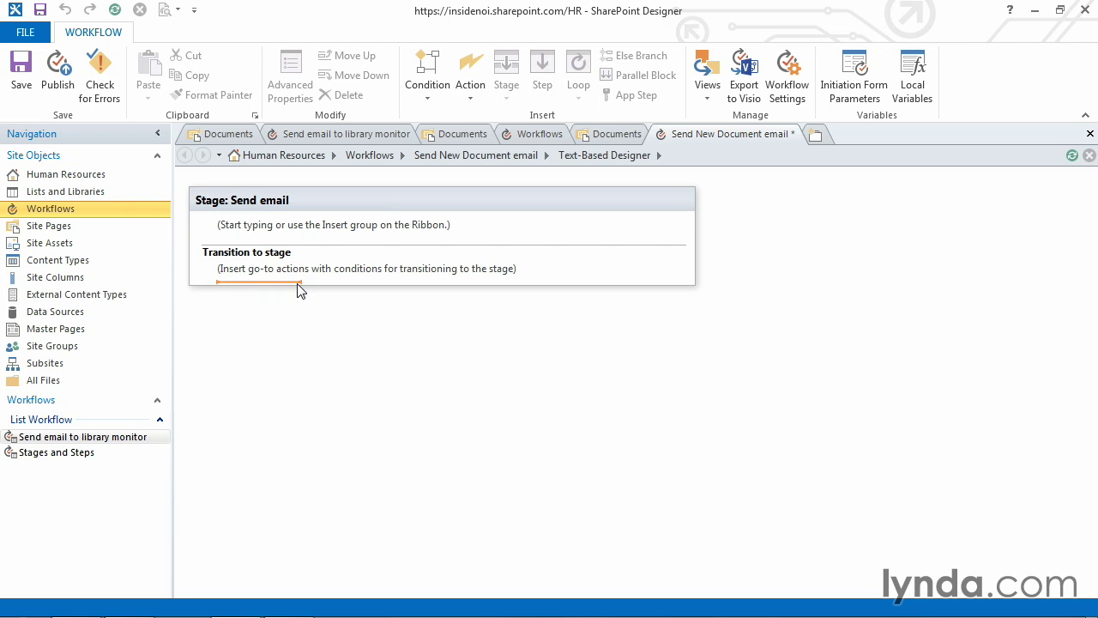
{"action": "left_click", "coordinate": [287, 236]}
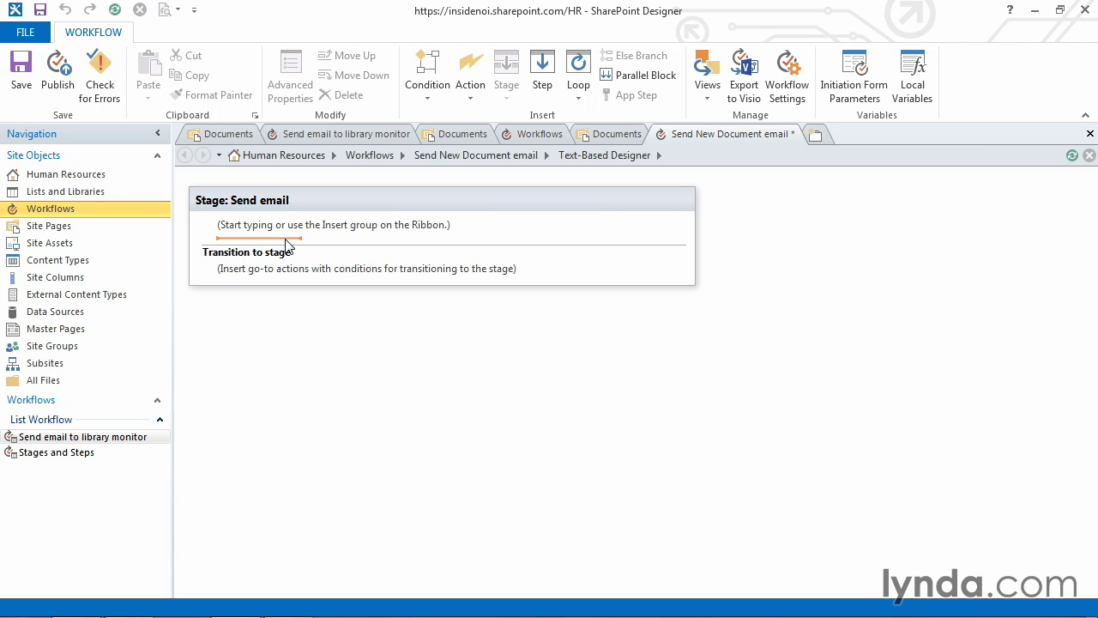
{"action": "left_click", "coordinate": [471, 99]}
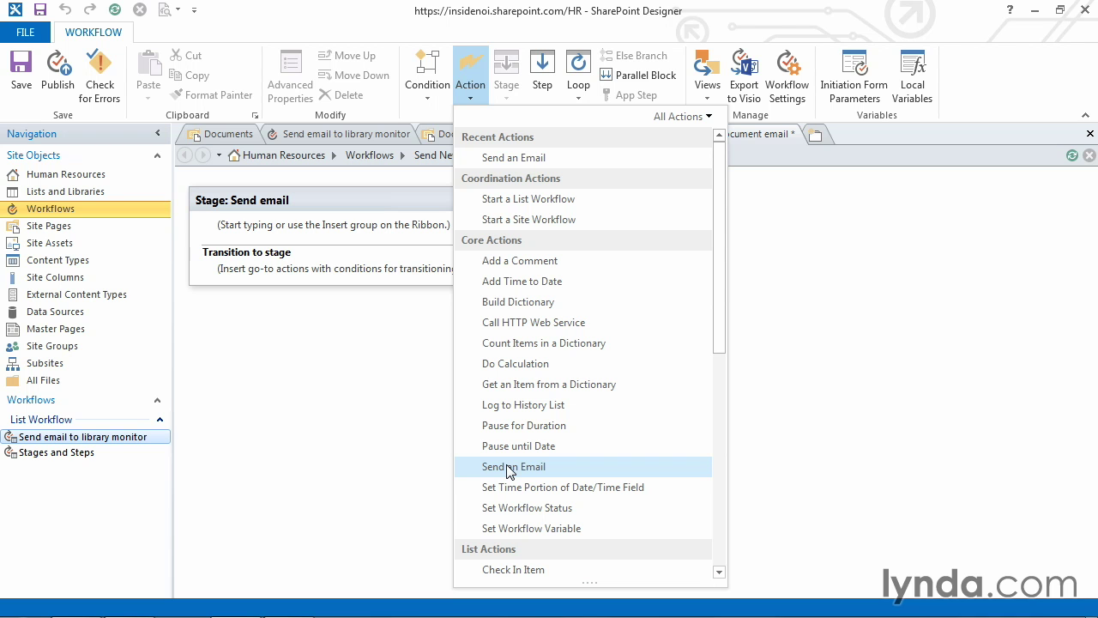
{"action": "left_click", "coordinate": [480, 96]}
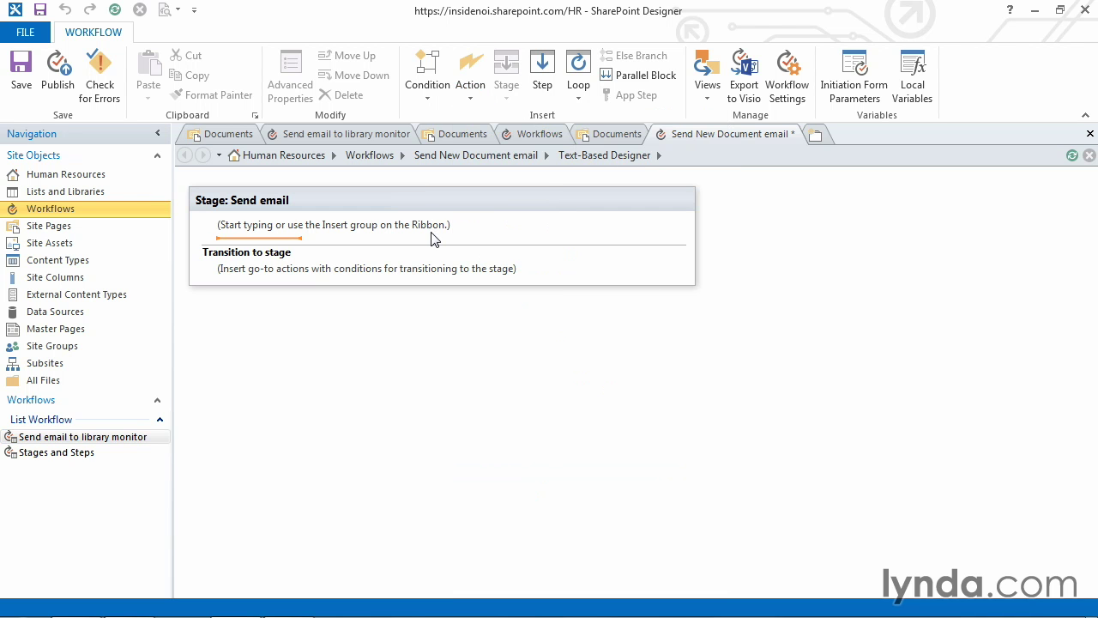
{"action": "type", "text": "se"}
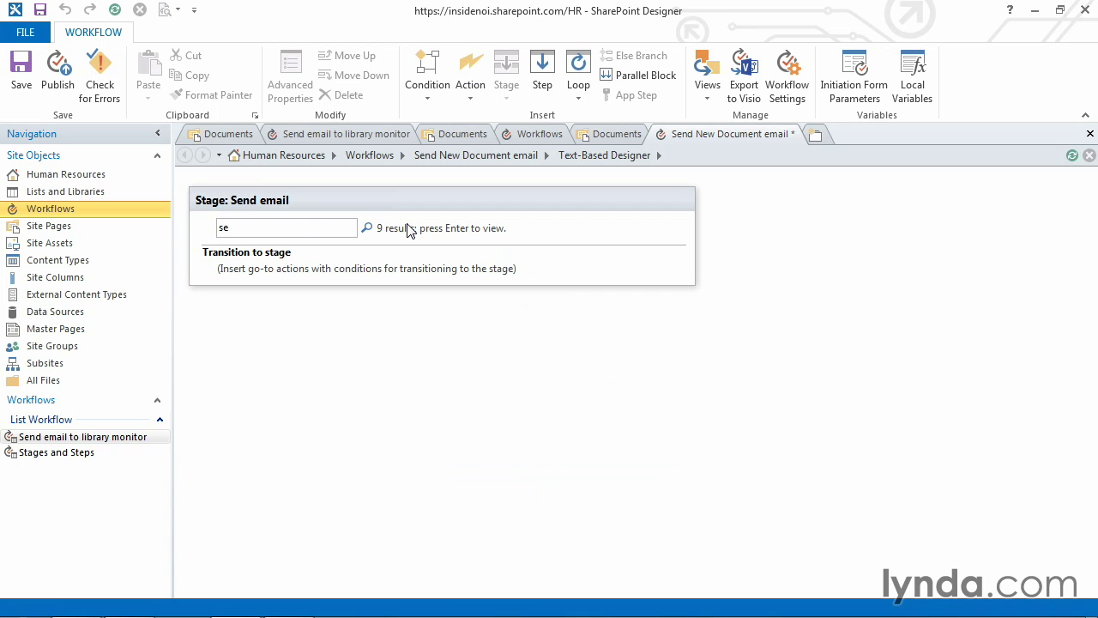
{"action": "key", "text": "Return"}
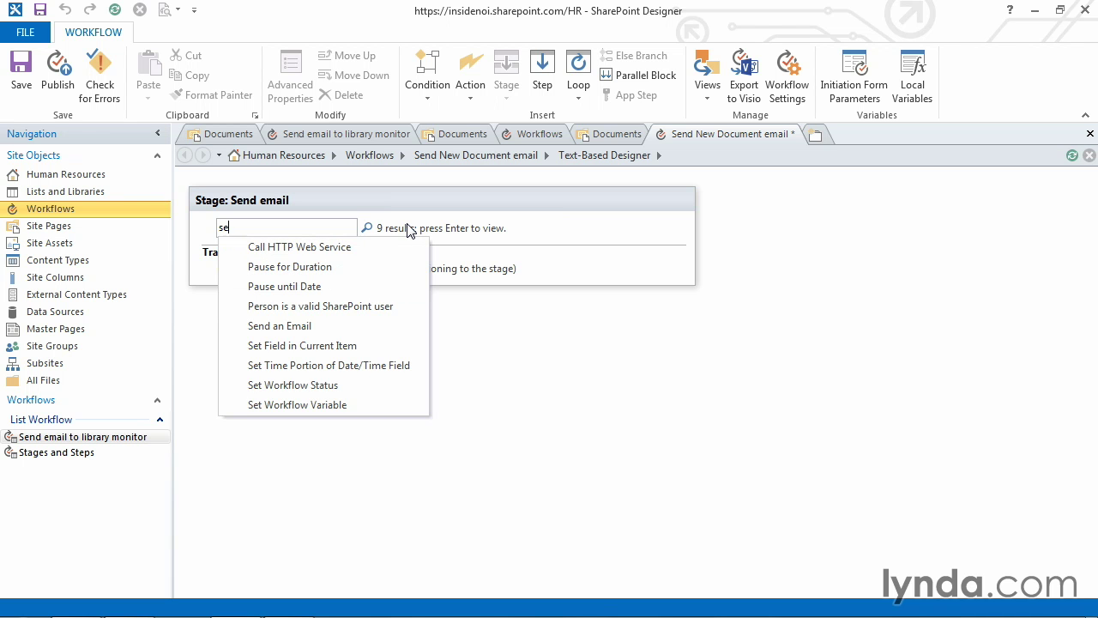
{"action": "type", "text": "n"}
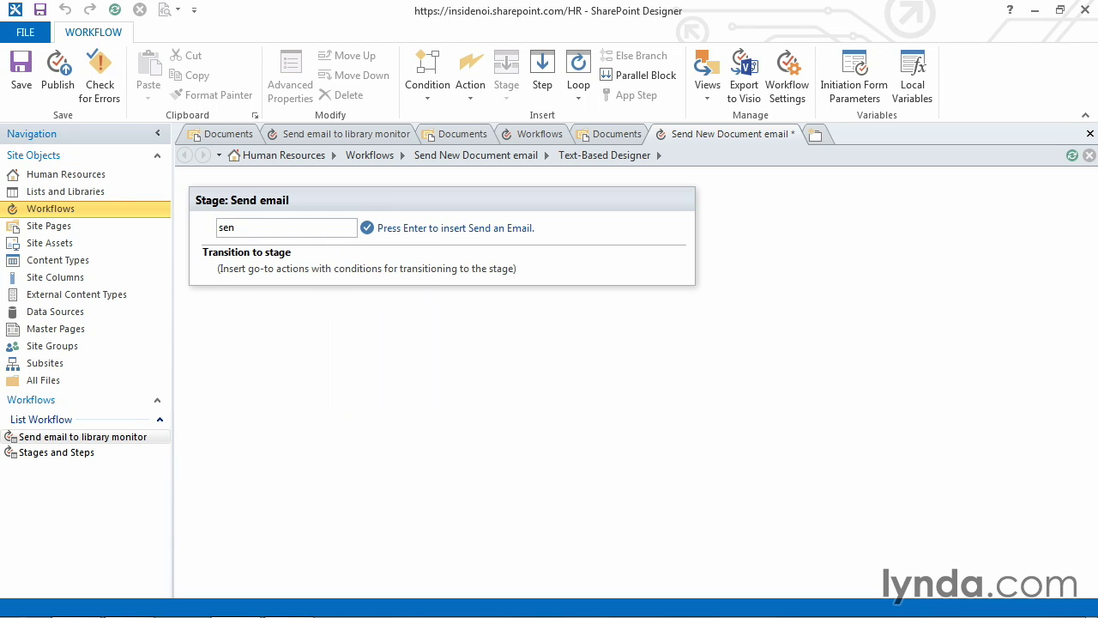
{"action": "key", "text": "Return"}
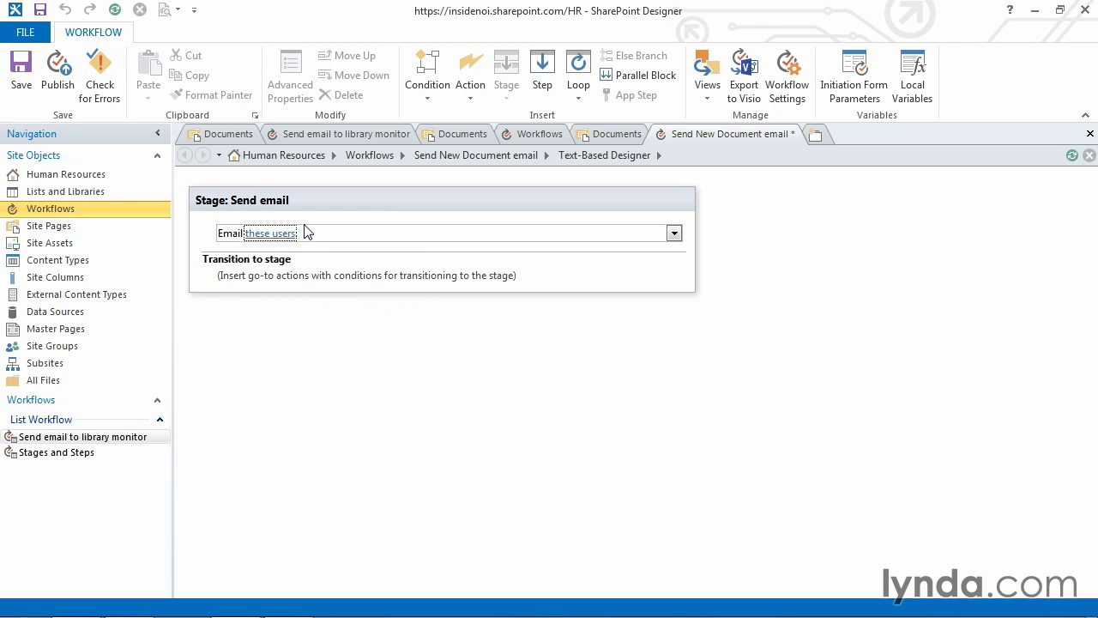
Open the email action's message definition and add the library owner's user account as the To recipient.
{"action": "left_click", "coordinate": [277, 237]}
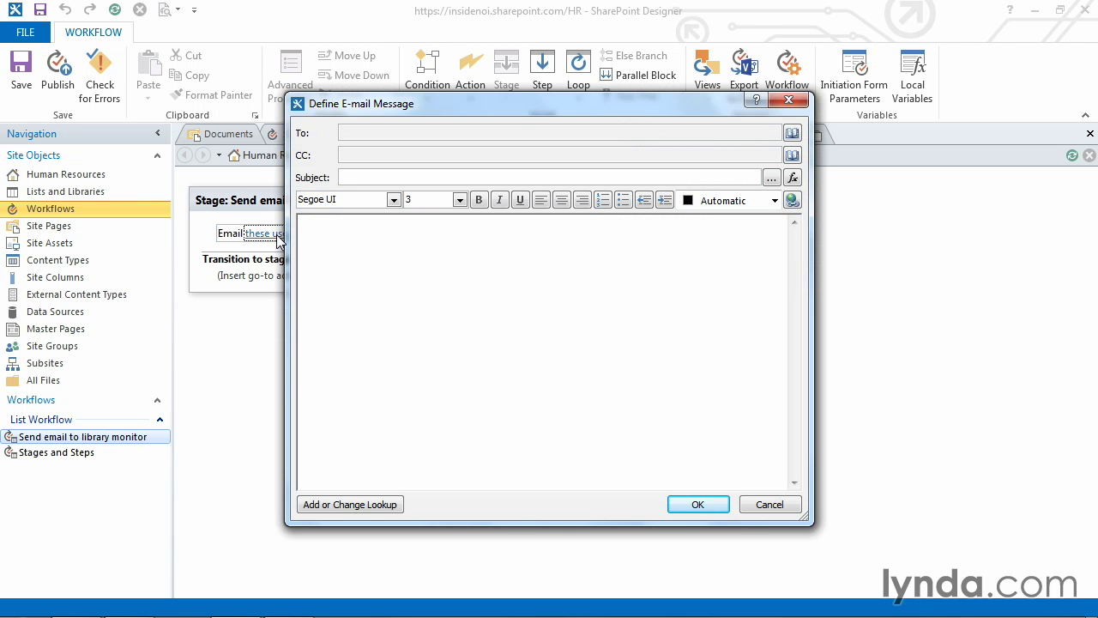
{"action": "left_click", "coordinate": [583, 199]}
{"action": "left_click", "coordinate": [792, 135]}
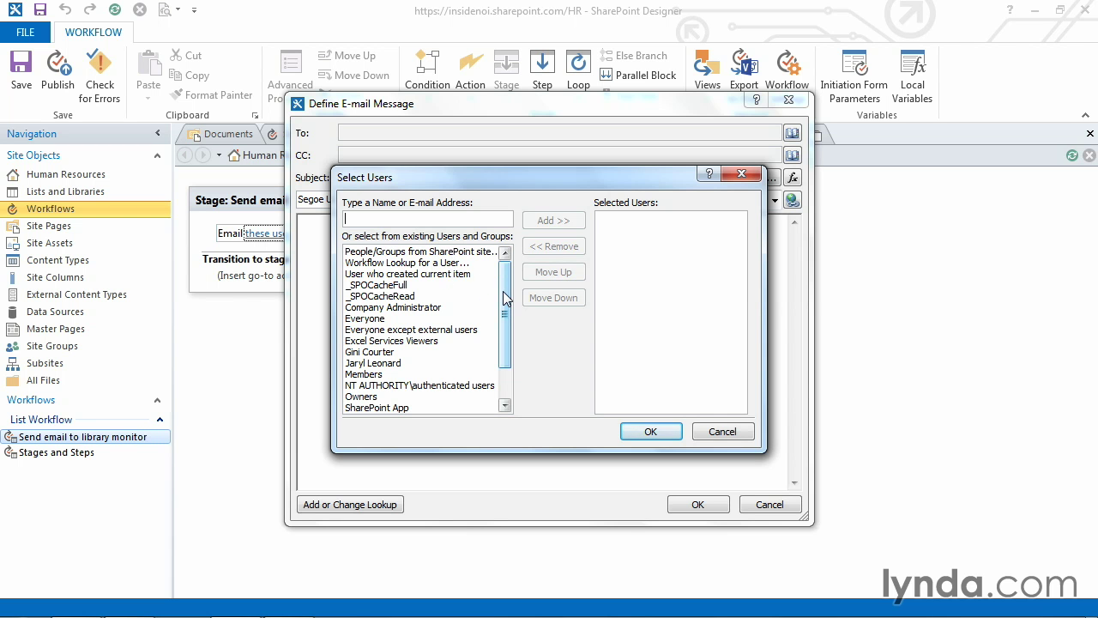
{"action": "mouse_move", "coordinate": [504, 292]}
{"action": "left_mouse_down"}
{"action": "mouse_move", "coordinate": [504, 362]}
{"action": "mouse_move", "coordinate": [508, 278]}
{"action": "left_mouse_up"}
{"action": "left_click", "coordinate": [386, 353]}
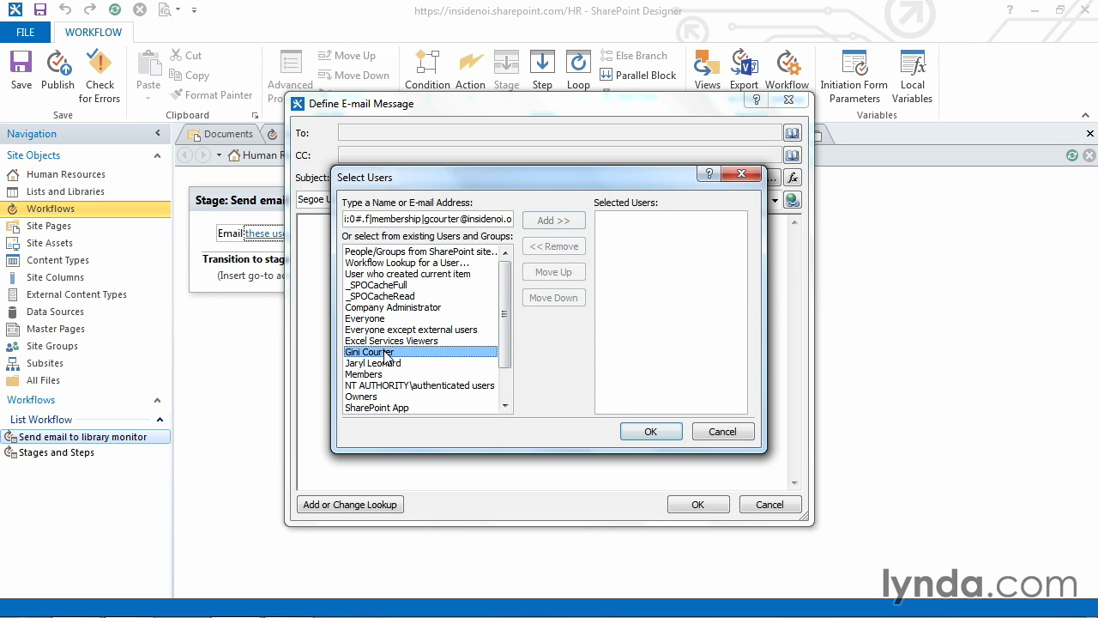
{"action": "left_click", "coordinate": [546, 226]}
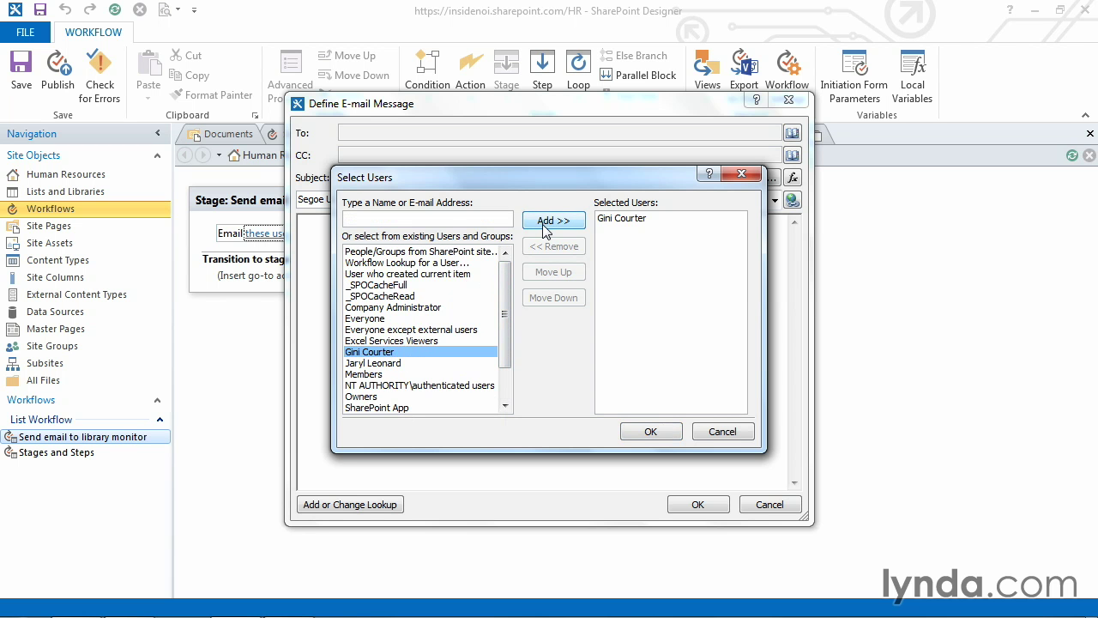
{"action": "left_click", "coordinate": [649, 433]}
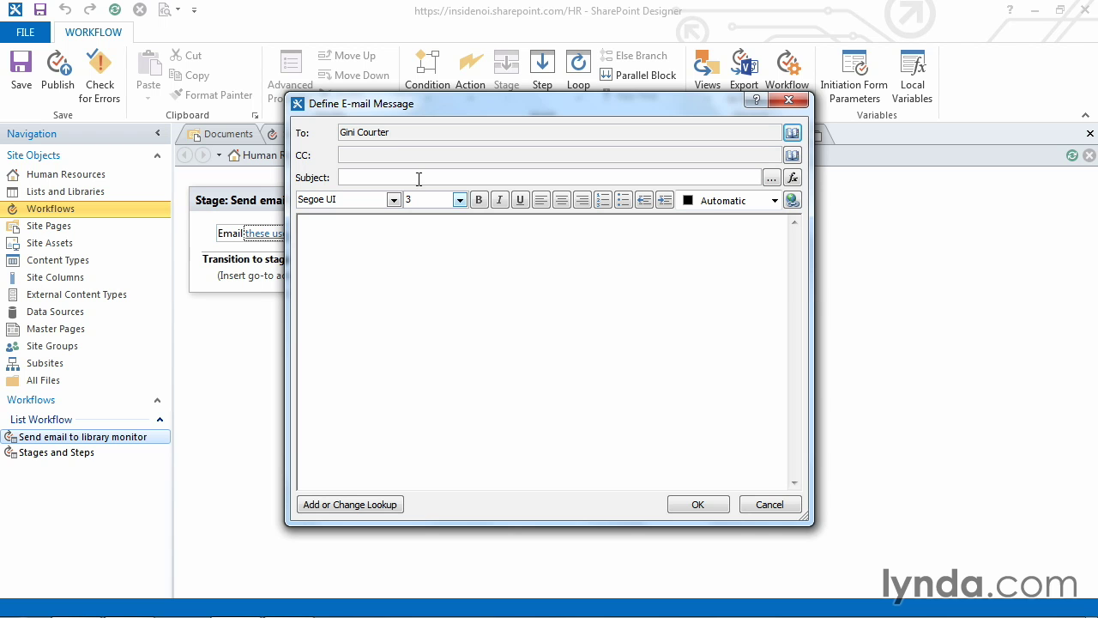
{"action": "left_click", "coordinate": [371, 155]}
{"action": "left_click_drag", "start_coordinate": [395, 132], "coordinate": [317, 130]}
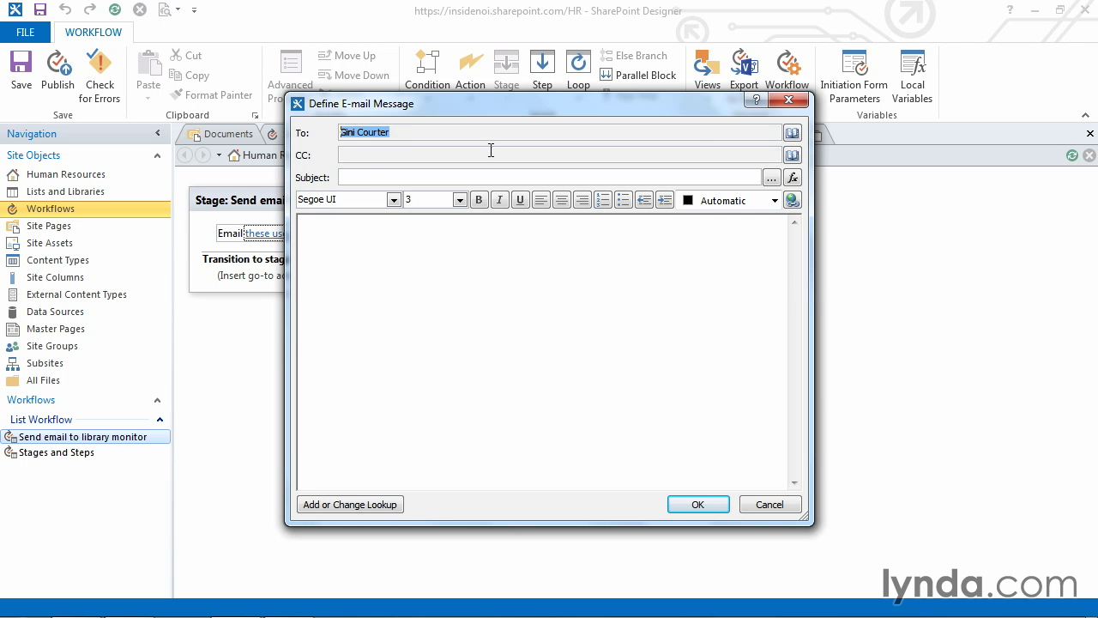
{"action": "left_click", "coordinate": [791, 135]}
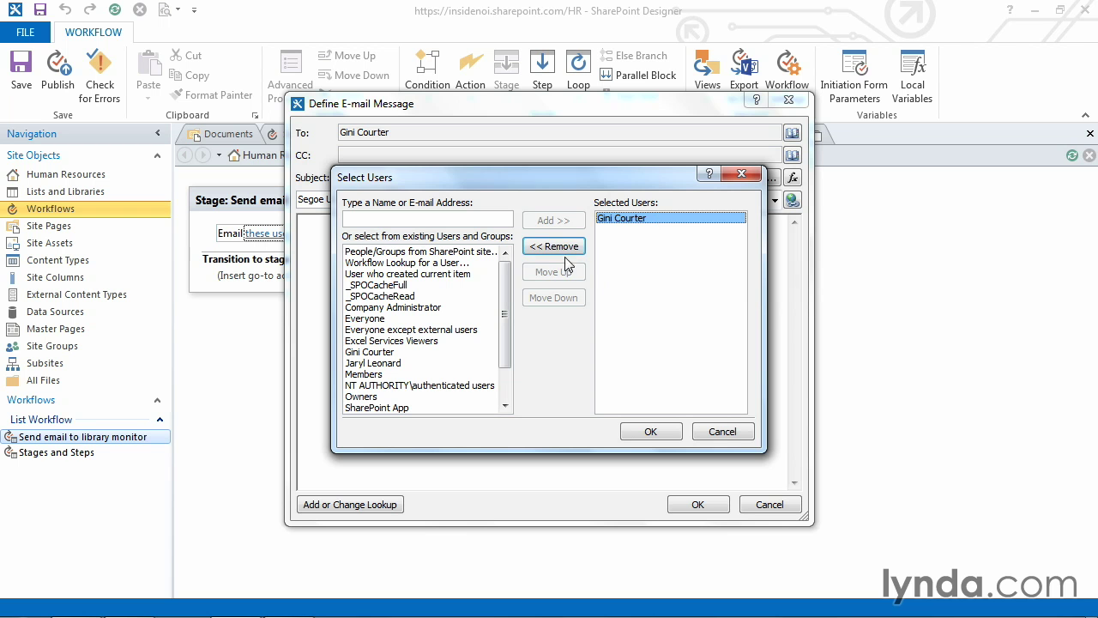
{"action": "left_click", "coordinate": [720, 429]}
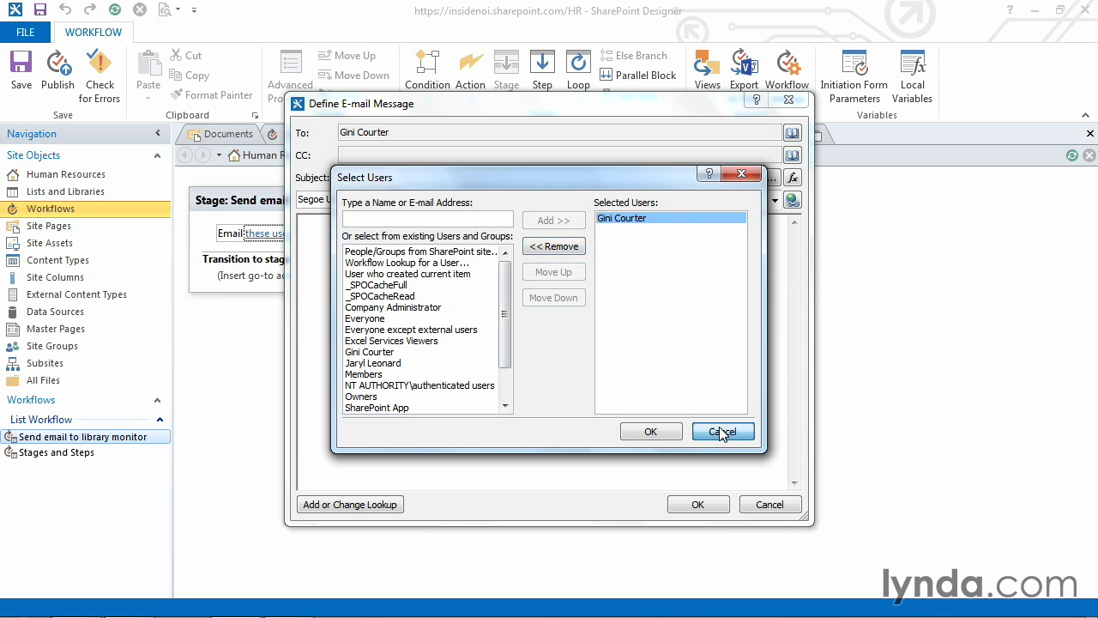
Set the email subject to a lookup of the Title field from the Current Item.
{"action": "left_click", "coordinate": [451, 176]}
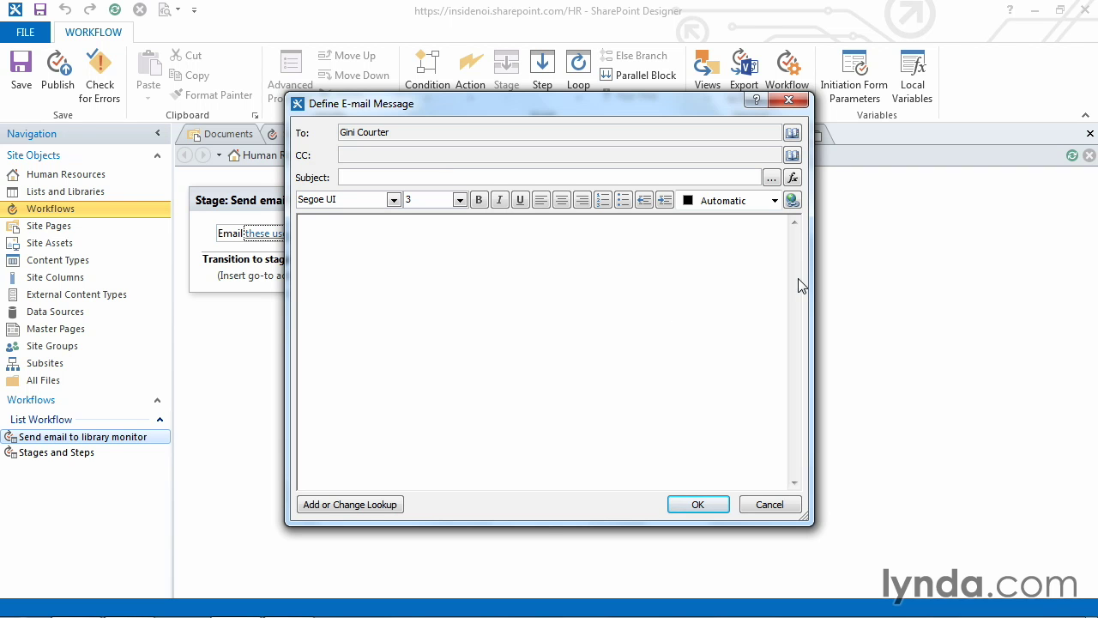
{"action": "left_click", "coordinate": [793, 178]}
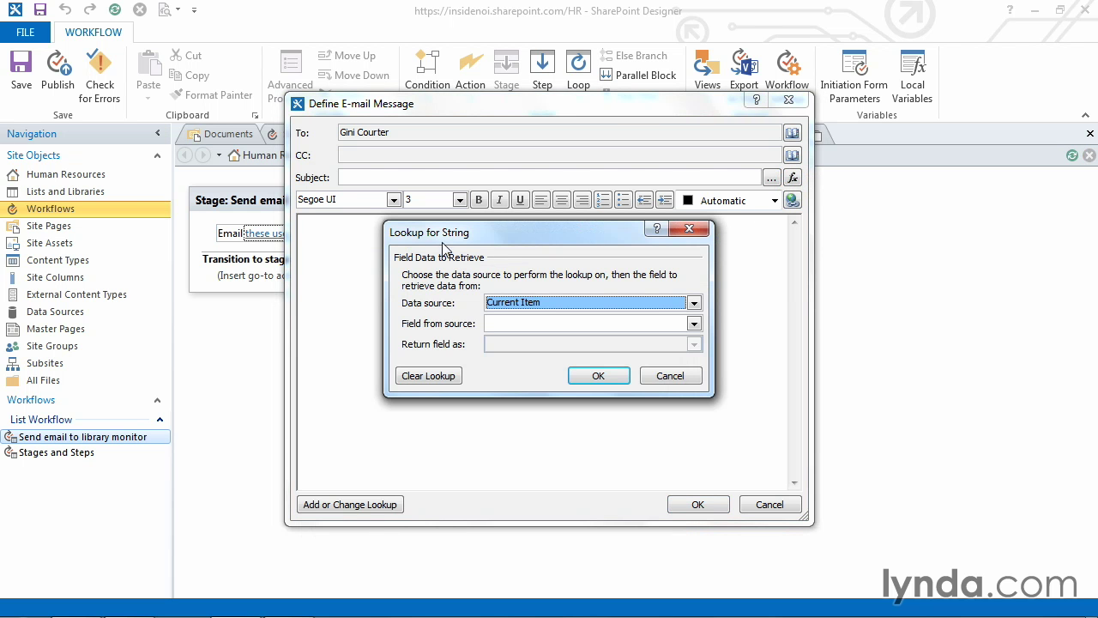
{"action": "left_click", "coordinate": [694, 303]}
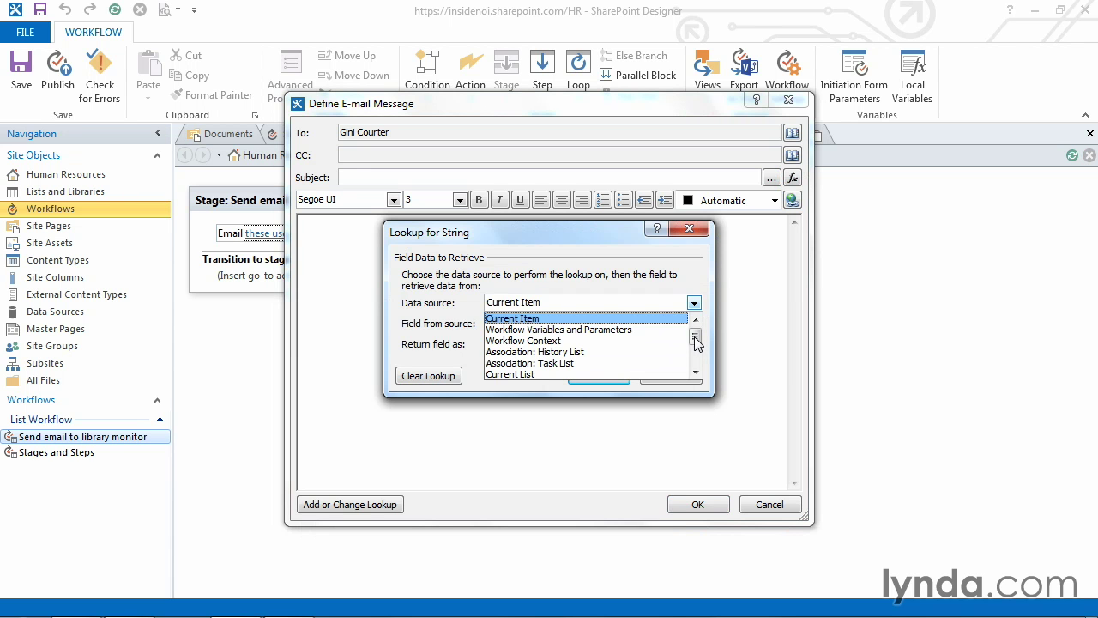
{"action": "left_click", "coordinate": [665, 320]}
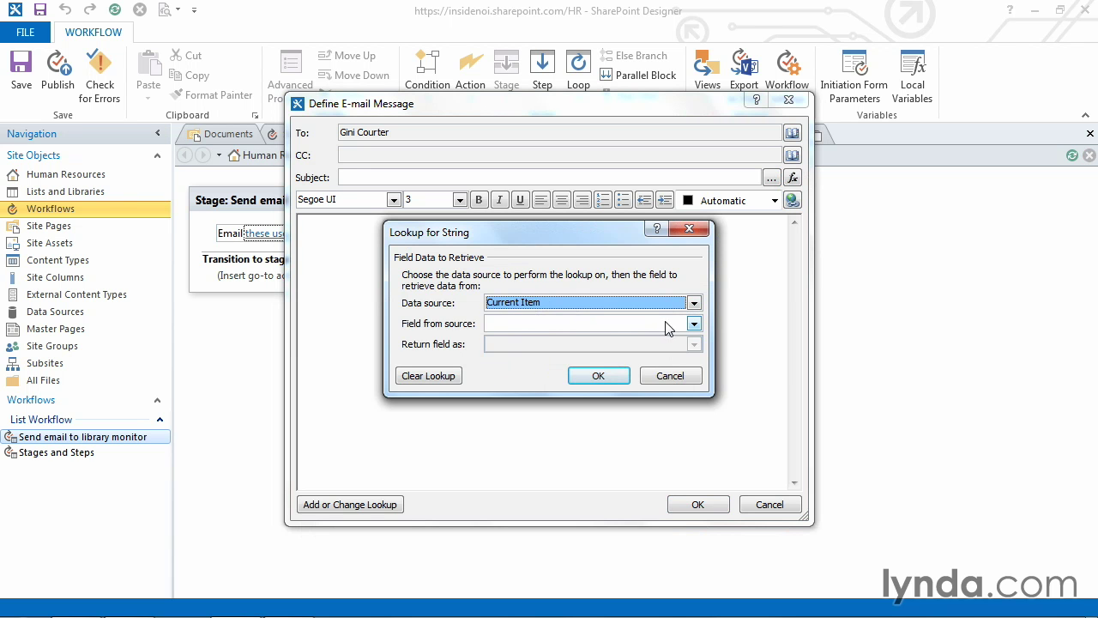
{"action": "left_click", "coordinate": [694, 323]}
{"action": "left_click_drag", "start_coordinate": [695, 361], "coordinate": [693, 377]}
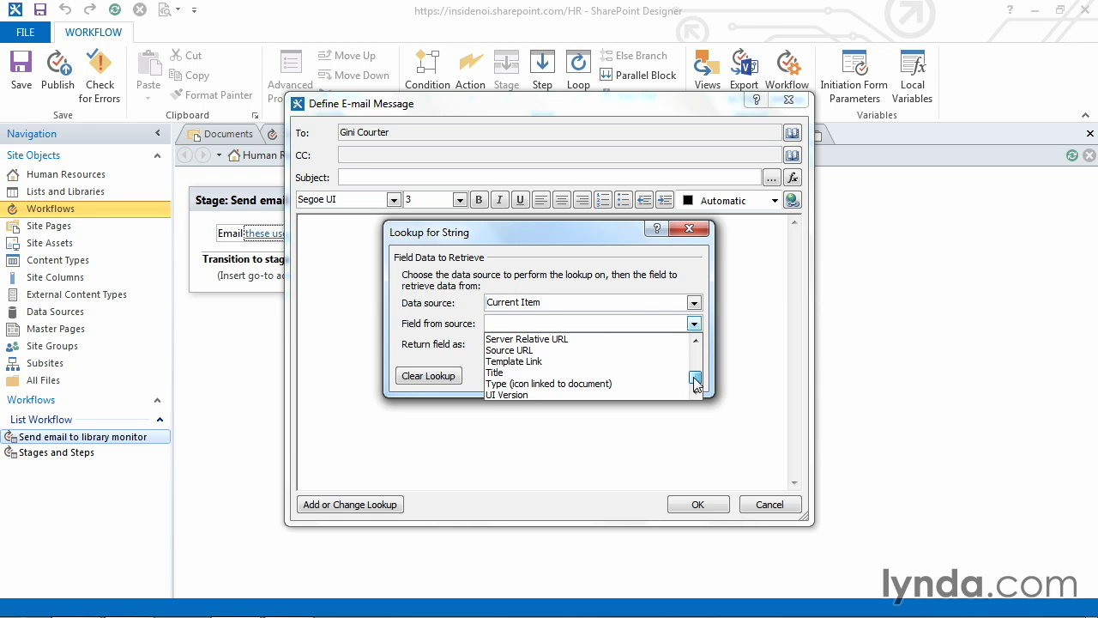
{"action": "left_click", "coordinate": [640, 371]}
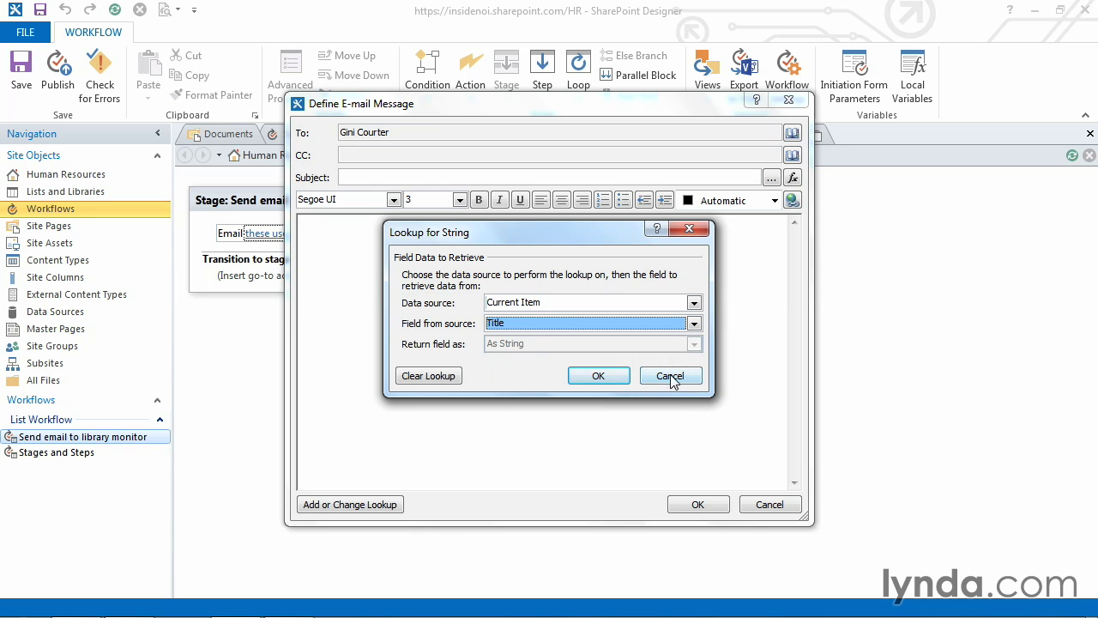
{"action": "left_click", "coordinate": [597, 376]}
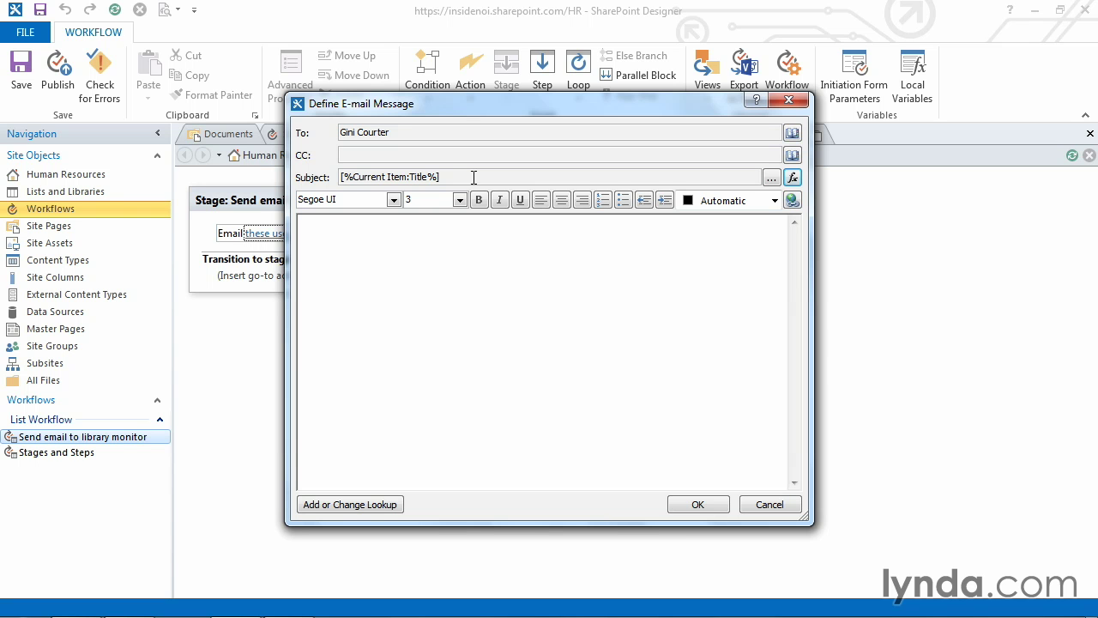
Replace the subject's contents with the text "New document -" in the String Builder.
{"action": "left_click_drag", "start_coordinate": [474, 178], "coordinate": [324, 184]}
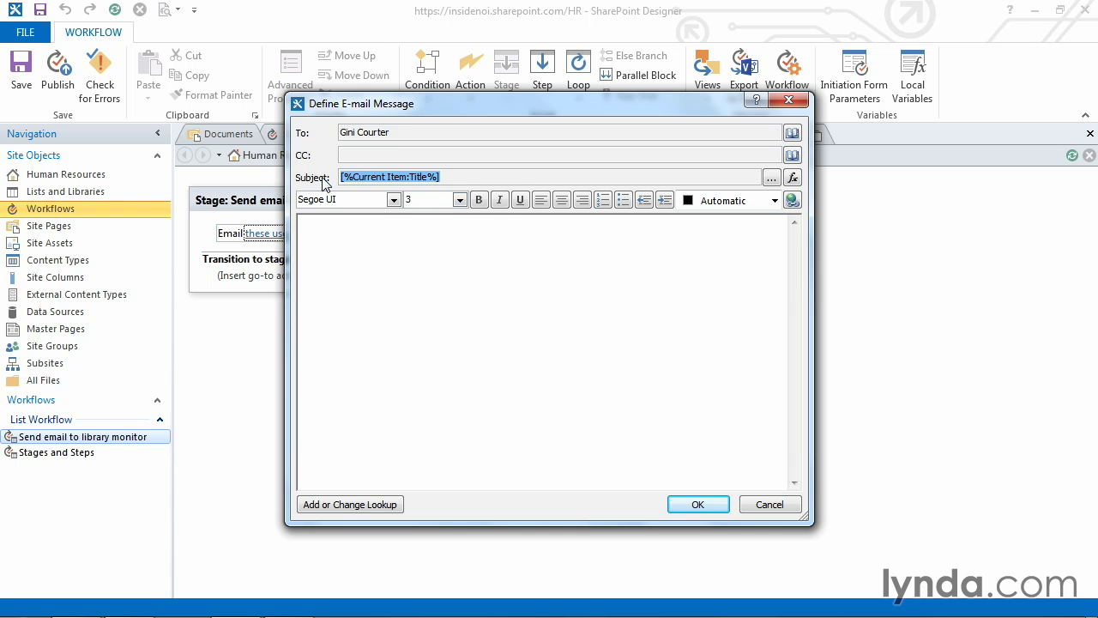
{"action": "left_click", "coordinate": [770, 178]}
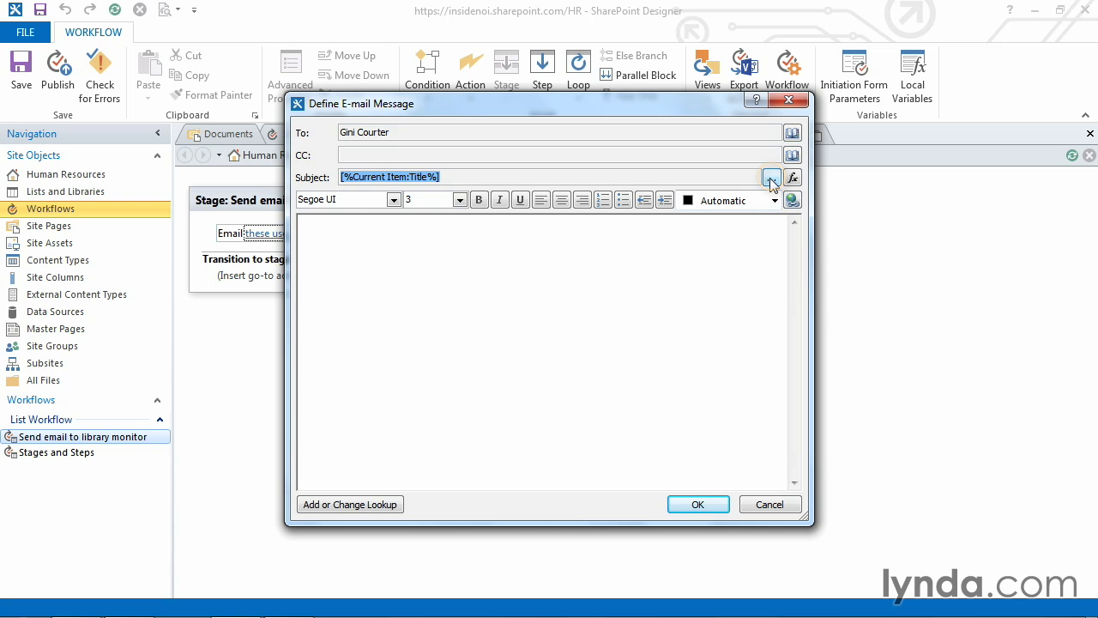
{"action": "left_click_drag", "start_coordinate": [493, 189], "coordinate": [353, 187]}
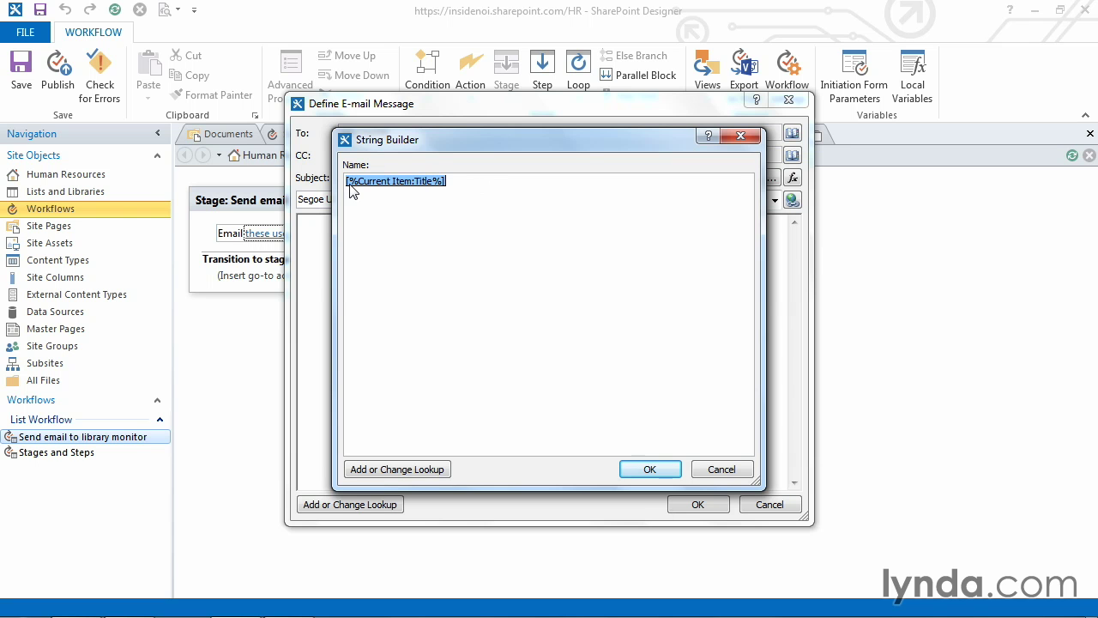
{"action": "key", "text": "Delete"}
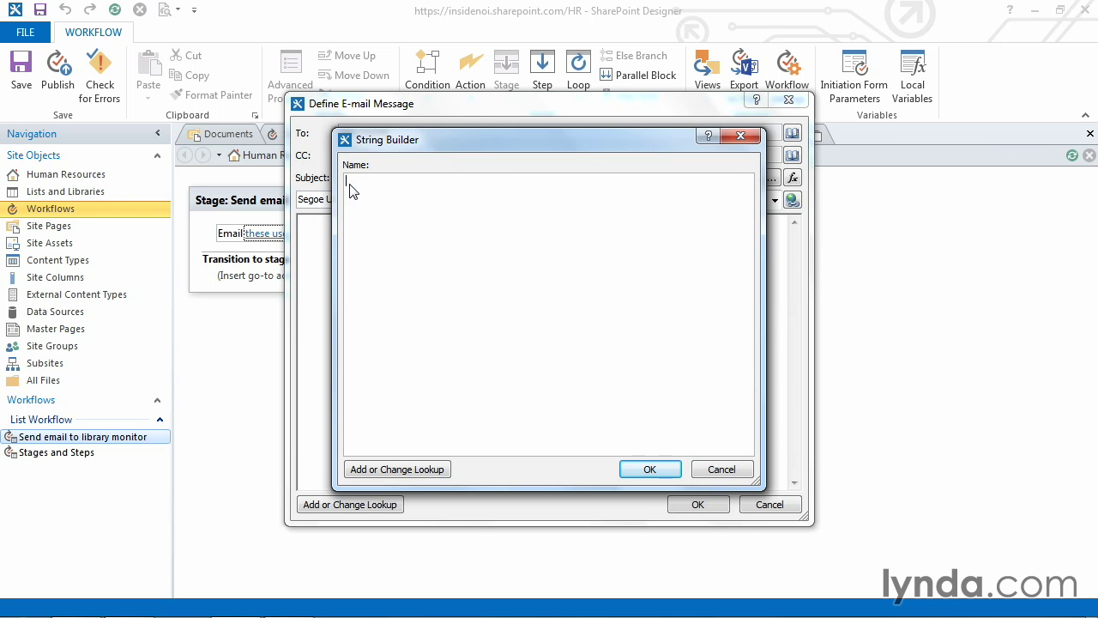
{"action": "type", "text": "New document -"}
{"action": "left_click_drag", "start_coordinate": [584, 146], "coordinate": [513, 161]}
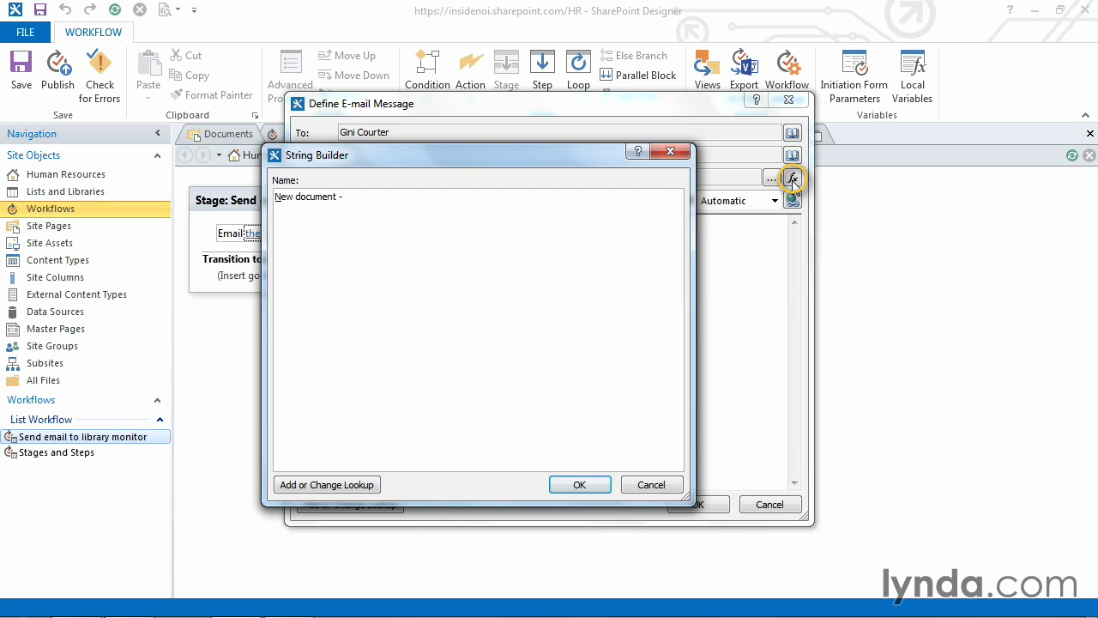
Append the Current Item's Title lookup and the text "- in HR Documents library" to the subject.
{"action": "left_click", "coordinate": [334, 486]}
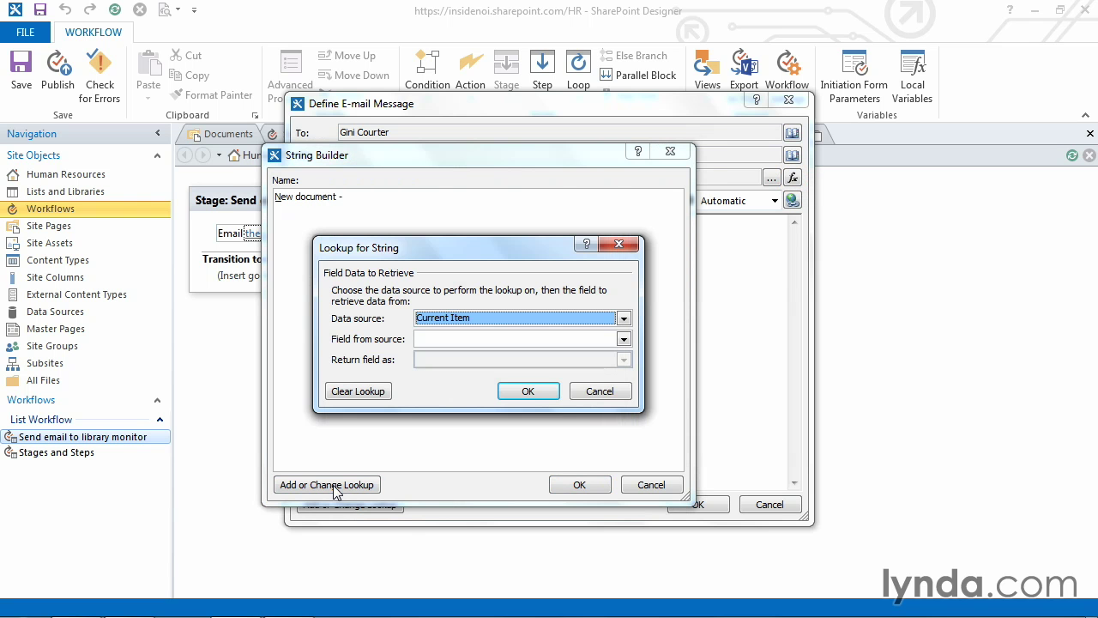
{"action": "left_click", "coordinate": [624, 339]}
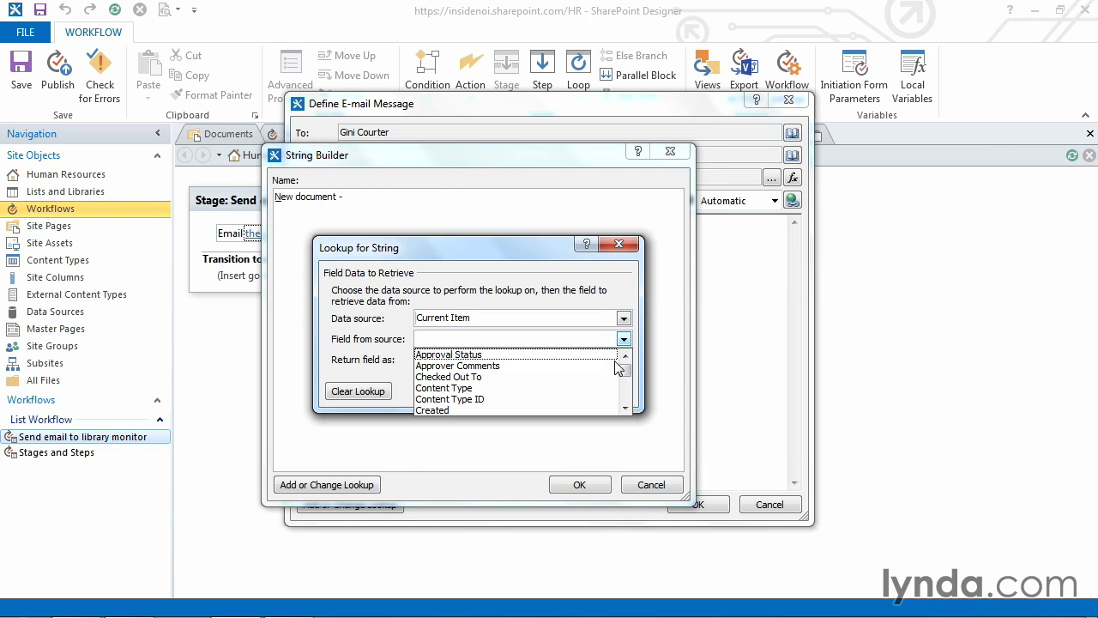
{"action": "left_click_drag", "start_coordinate": [626, 375], "coordinate": [629, 401]}
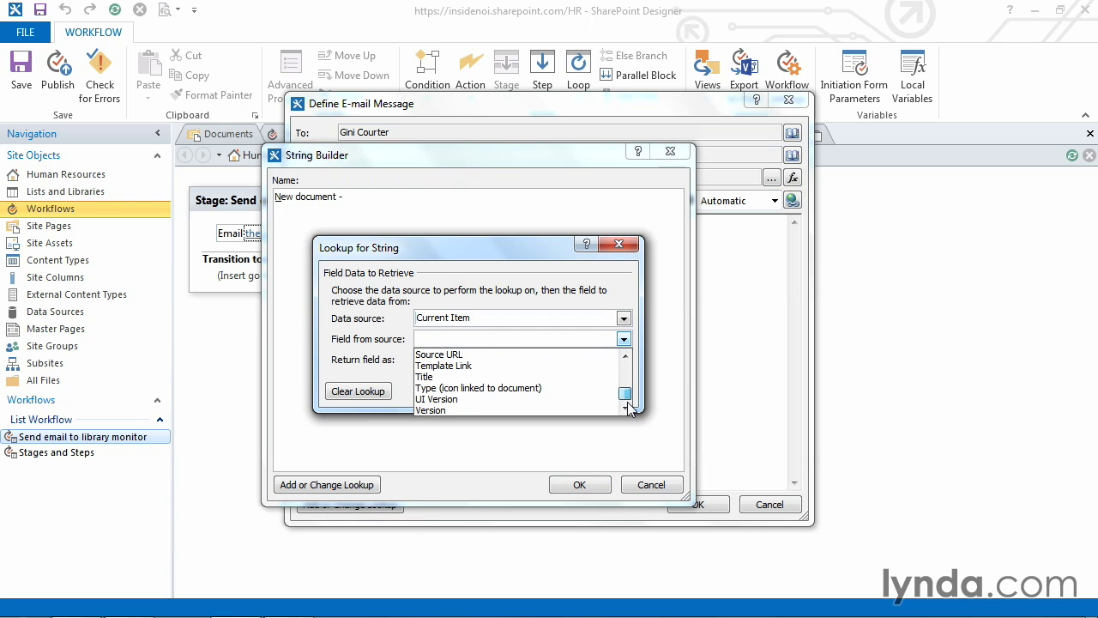
{"action": "left_click", "coordinate": [564, 376]}
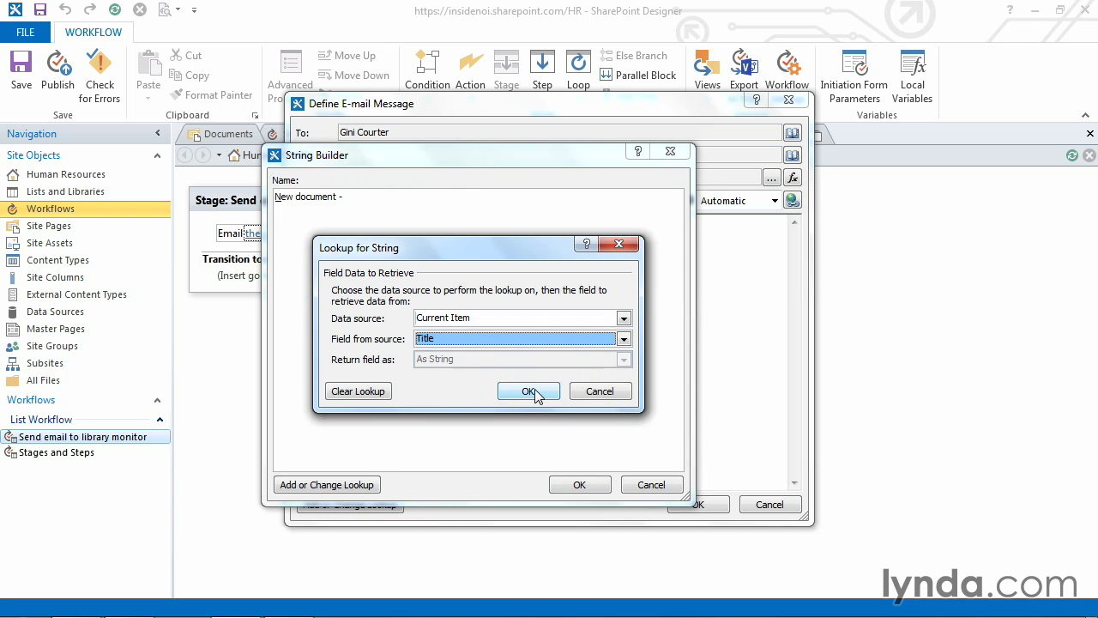
{"action": "left_click", "coordinate": [537, 390]}
{"action": "type", "text": "- in HR Documents library"}
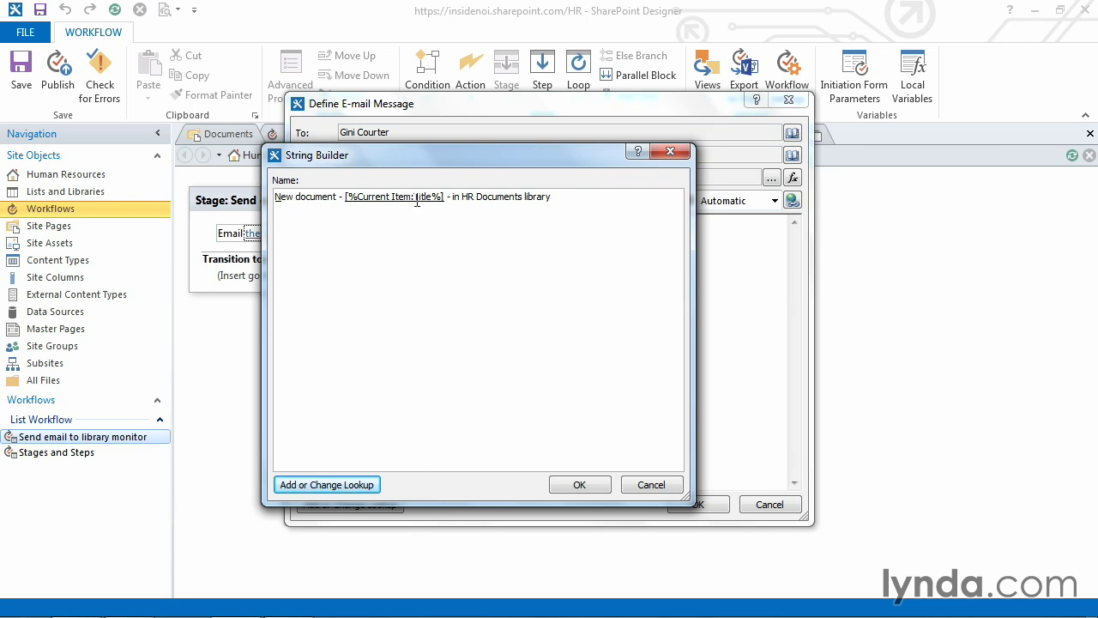
{"action": "left_click", "coordinate": [563, 486]}
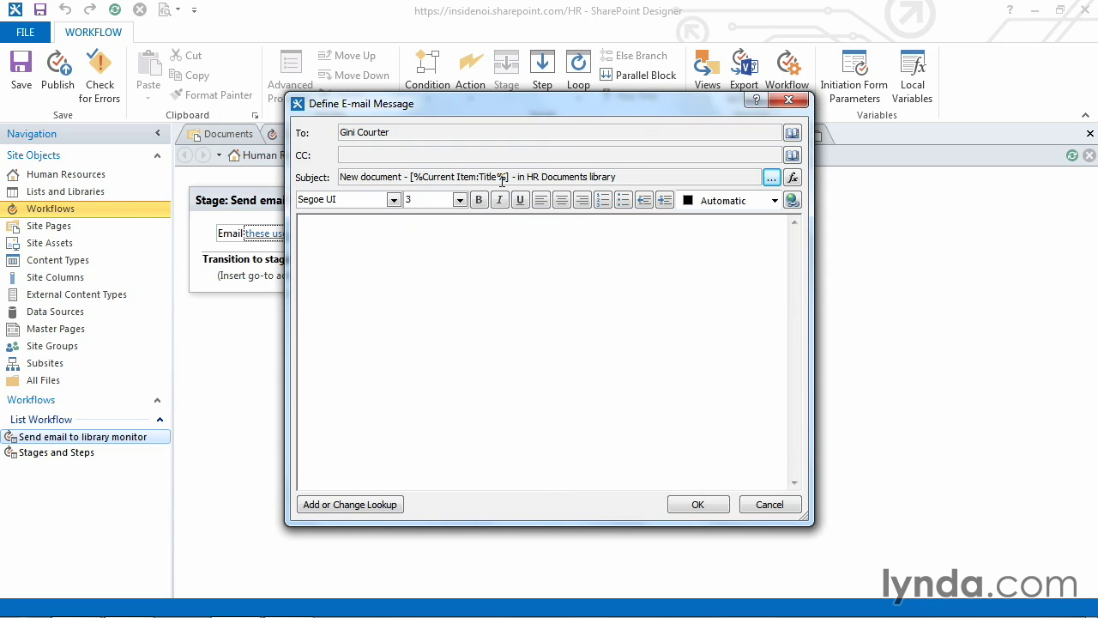
{"action": "left_click", "coordinate": [532, 260]}
{"action": "left_click", "coordinate": [393, 200]}
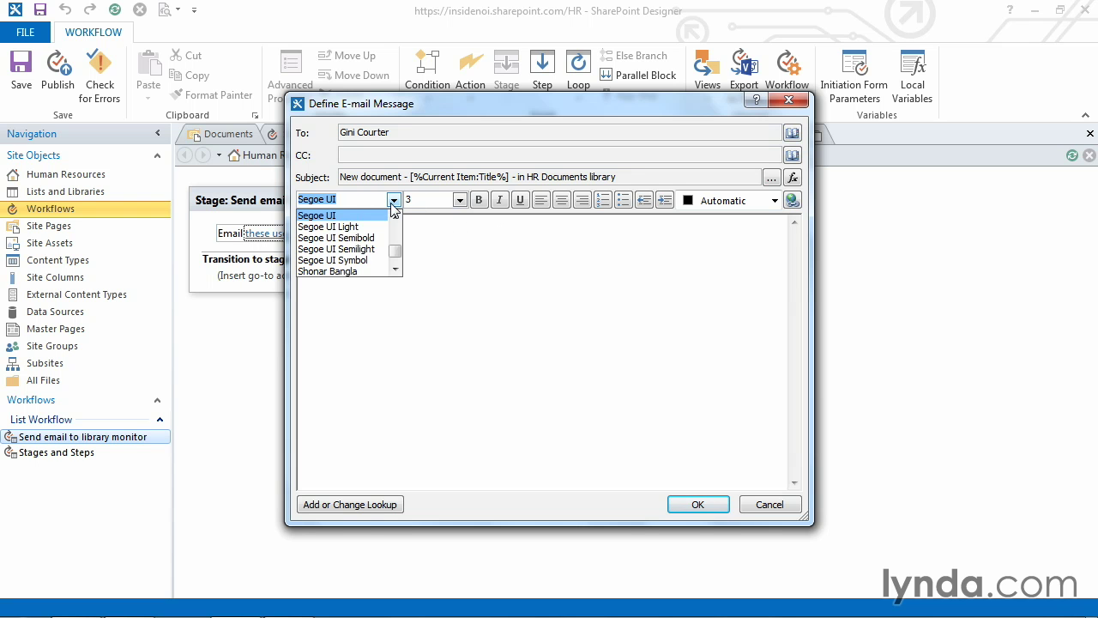
{"action": "left_click", "coordinate": [393, 202]}
{"action": "left_click", "coordinate": [460, 201]}
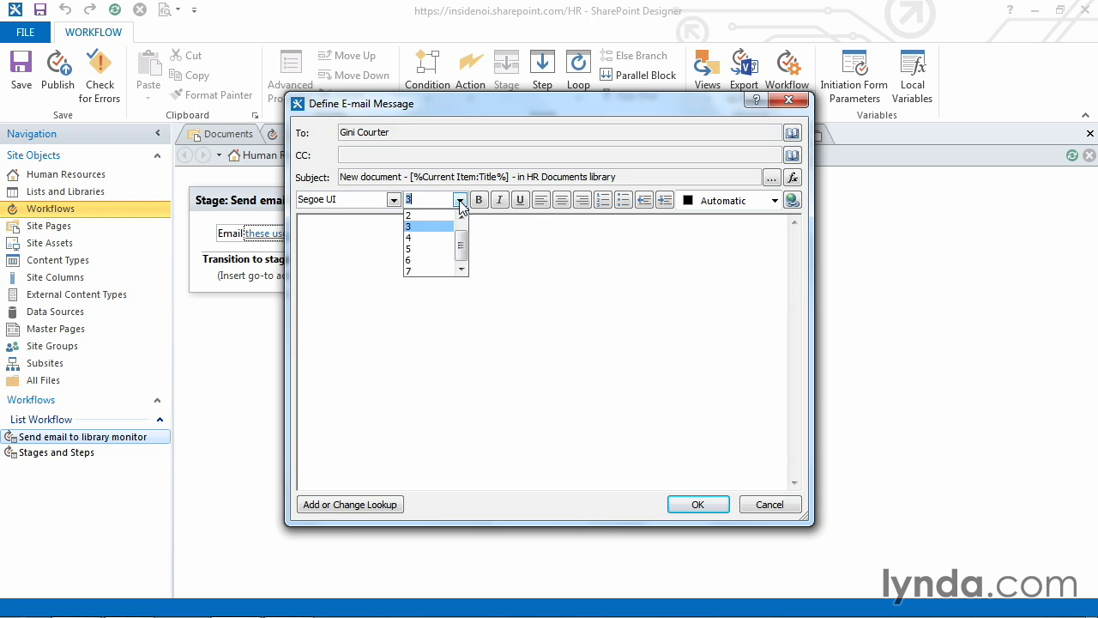
{"action": "left_click_drag", "start_coordinate": [461, 246], "coordinate": [461, 227]}
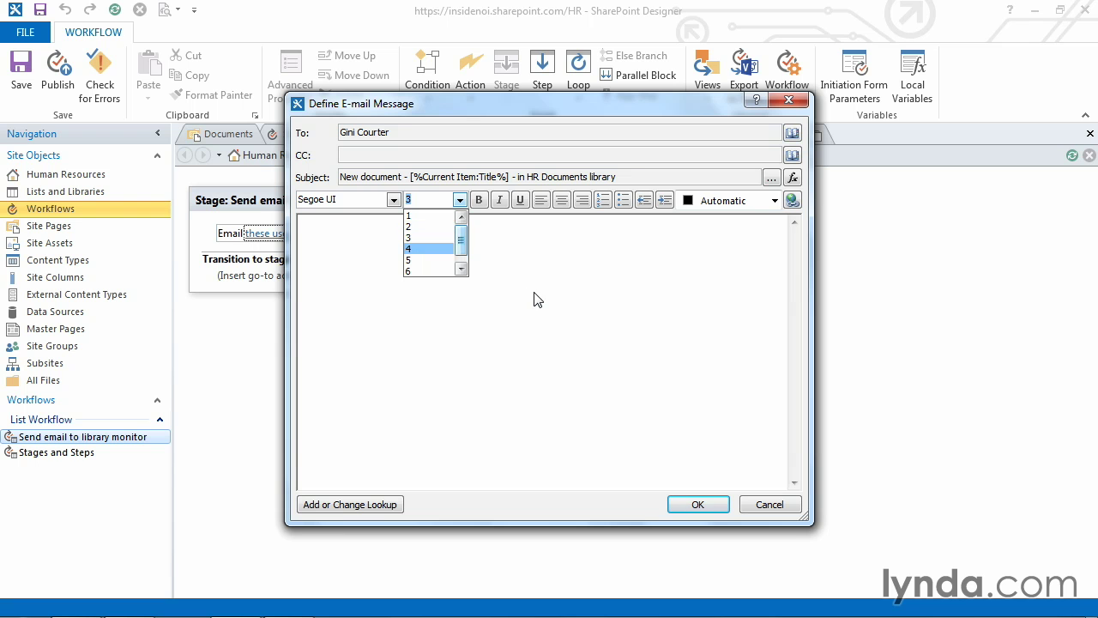
{"action": "left_click", "coordinate": [422, 239]}
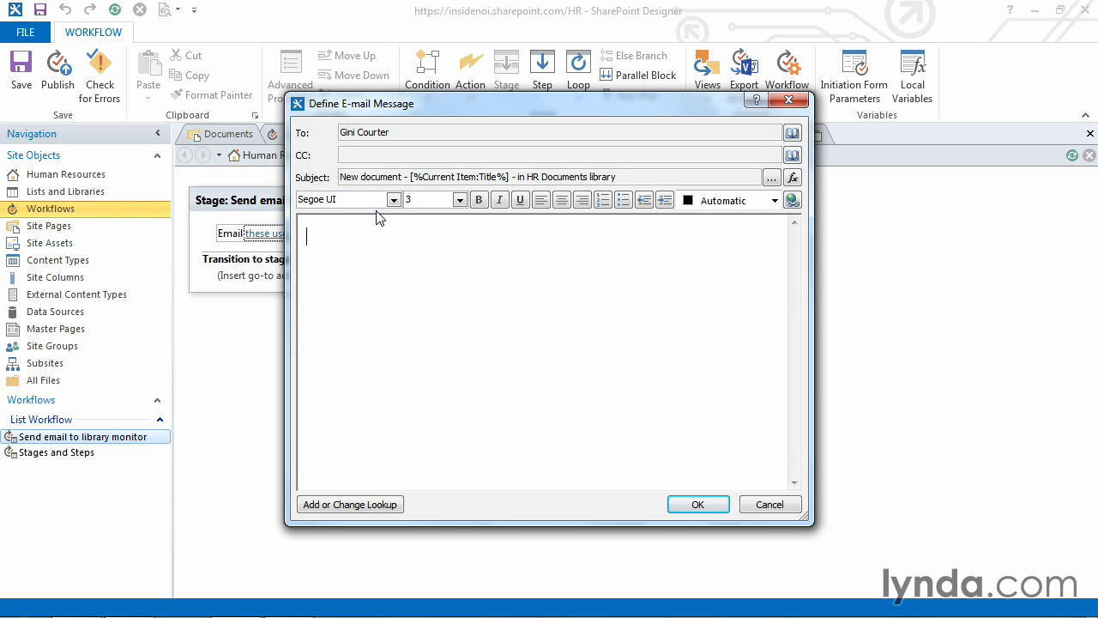
{"action": "left_click", "coordinate": [351, 201]}
Write the email body as "This new document:" followed on a new line by "was posted in the library by:".
{"action": "left_click", "coordinate": [327, 233]}
{"action": "type", "text": "The new "}
{"action": "type", "text": "document "}
{"action": "type", "text": ":"}
{"action": "left_click_drag", "start_coordinate": [321, 234], "coordinate": [328, 231]}
{"action": "type", "text": "is"}
{"action": "key", "text": "End"}
{"action": "key", "text": "Return"}
{"action": "type", "text": "was posted in the library by"}
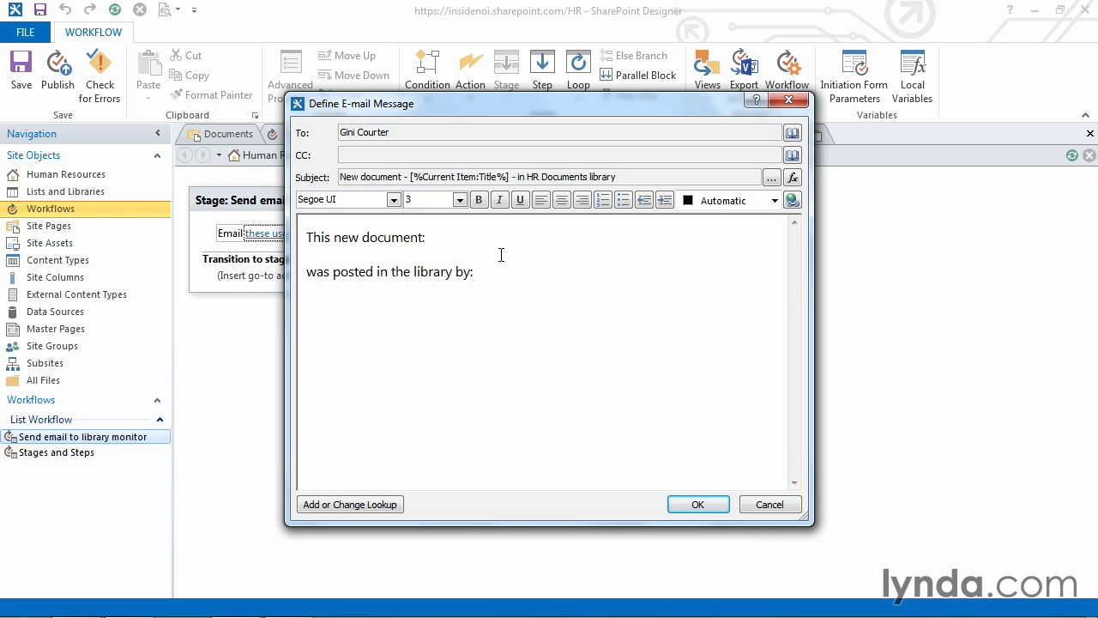
Insert a lookup of the Current Item's Encoded Absolute URL after "This new document:" in the email body.
{"action": "left_click", "coordinate": [373, 507]}
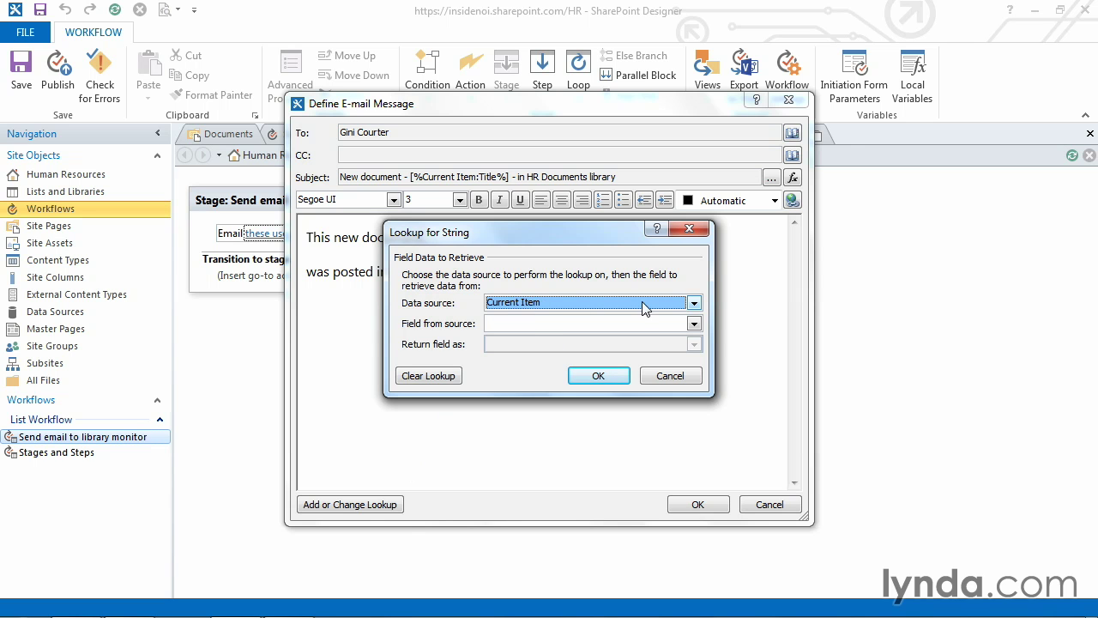
{"action": "left_click", "coordinate": [693, 325]}
{"action": "left_click", "coordinate": [696, 391]}
{"action": "left_click", "coordinate": [696, 392]}
{"action": "left_click", "coordinate": [697, 391]}
{"action": "left_click", "coordinate": [697, 391]}
{"action": "left_click", "coordinate": [697, 391]}
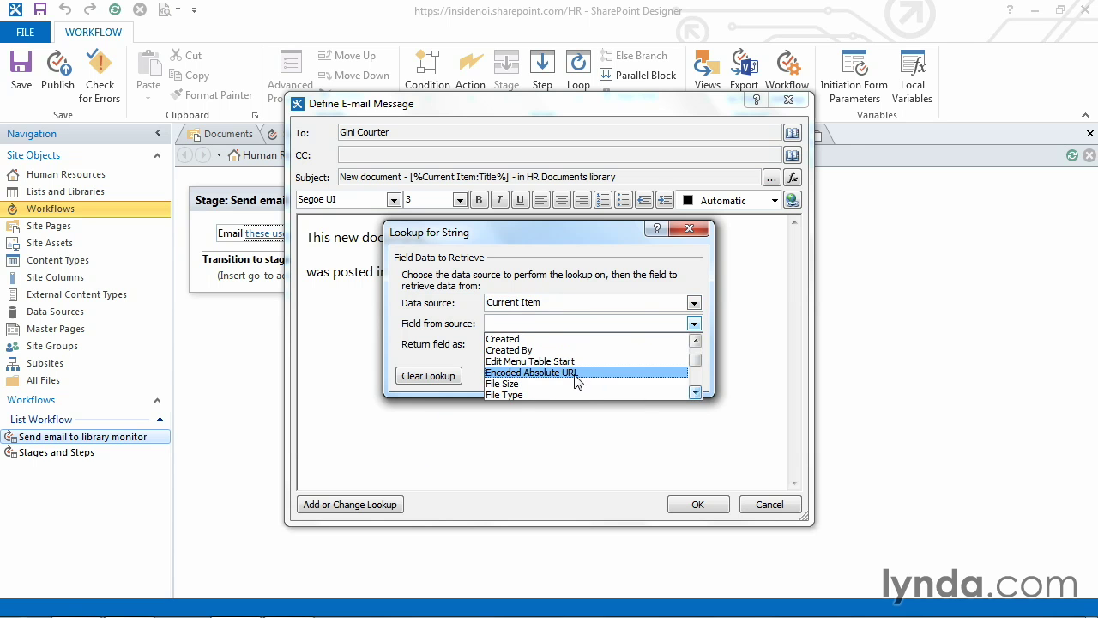
{"action": "left_click", "coordinate": [575, 374]}
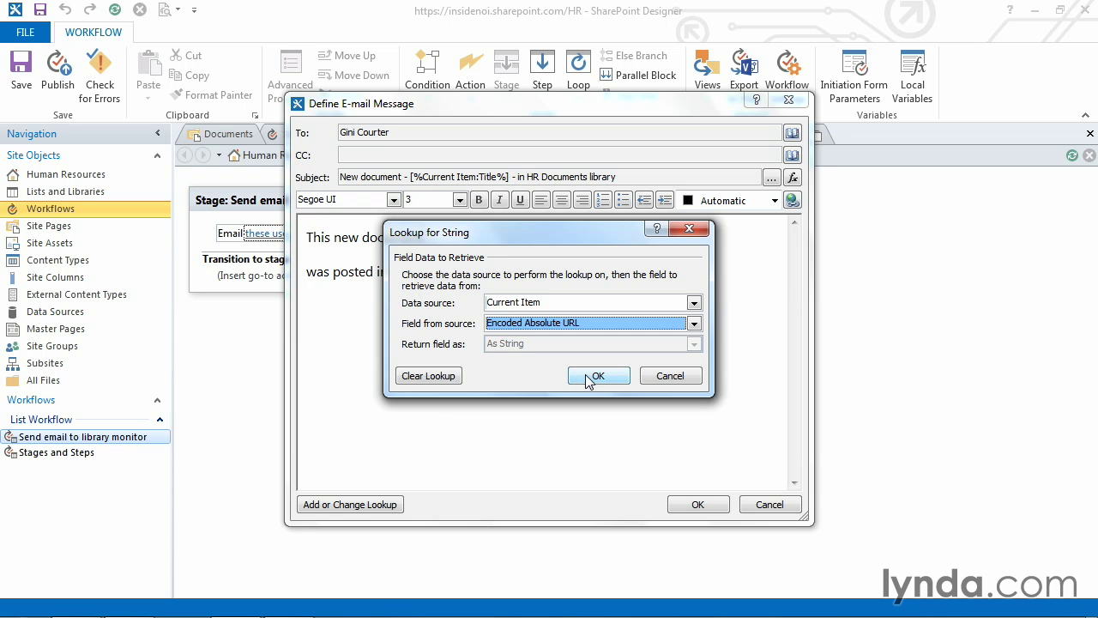
{"action": "left_click", "coordinate": [588, 381]}
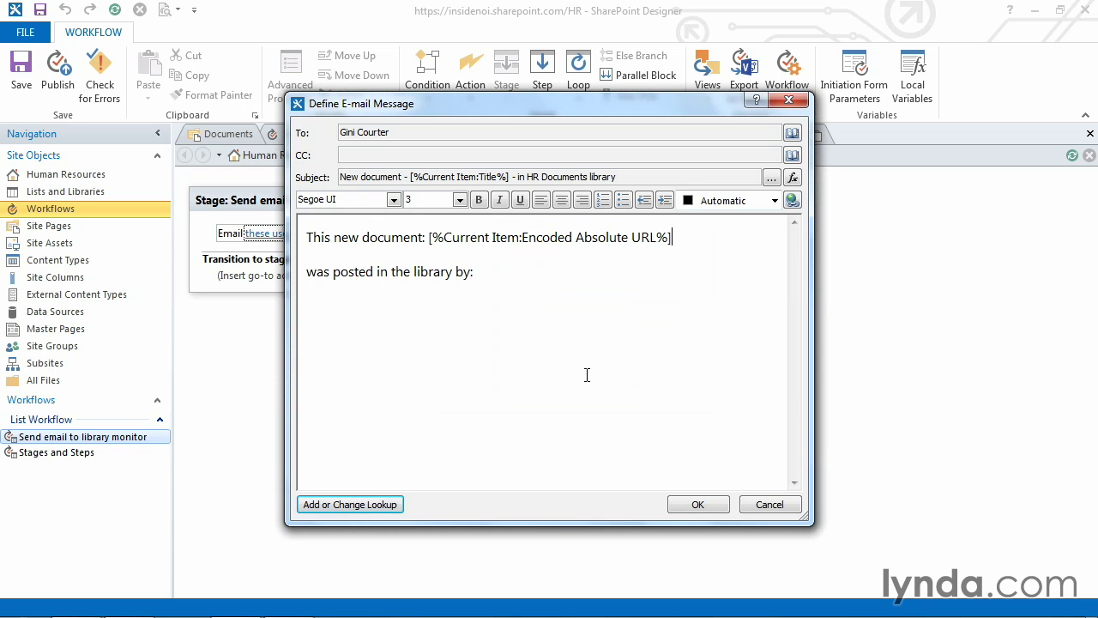
Insert a lookup of the Current Item's Created By, returned as Display Name, after "was posted in the library by:" in the email body.
{"action": "left_click", "coordinate": [500, 272]}
{"action": "left_click", "coordinate": [334, 506]}
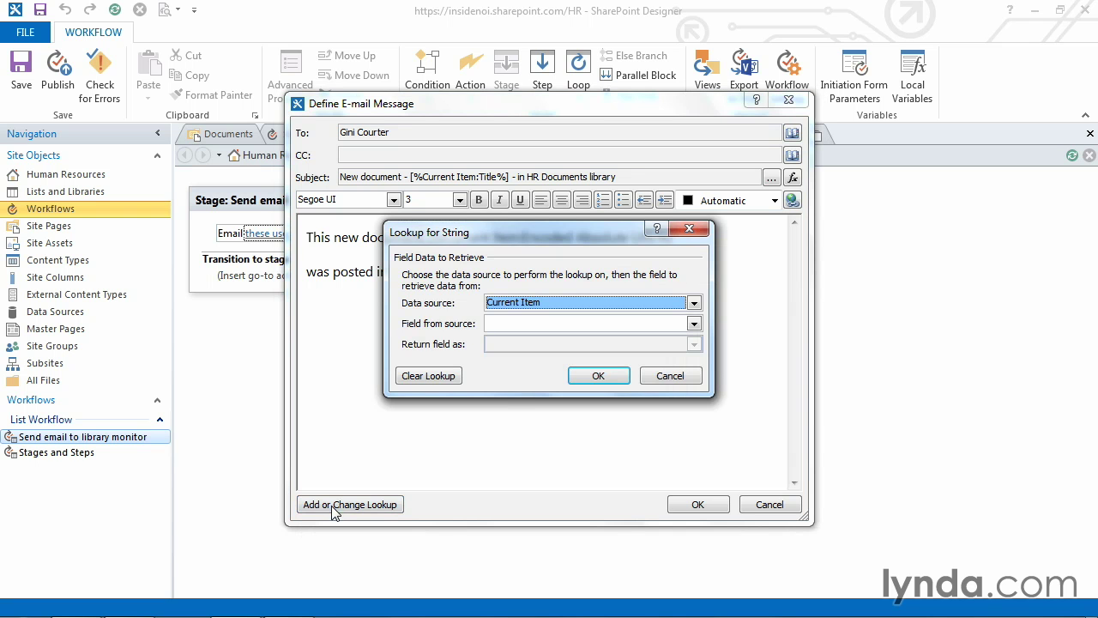
{"action": "left_click", "coordinate": [694, 323]}
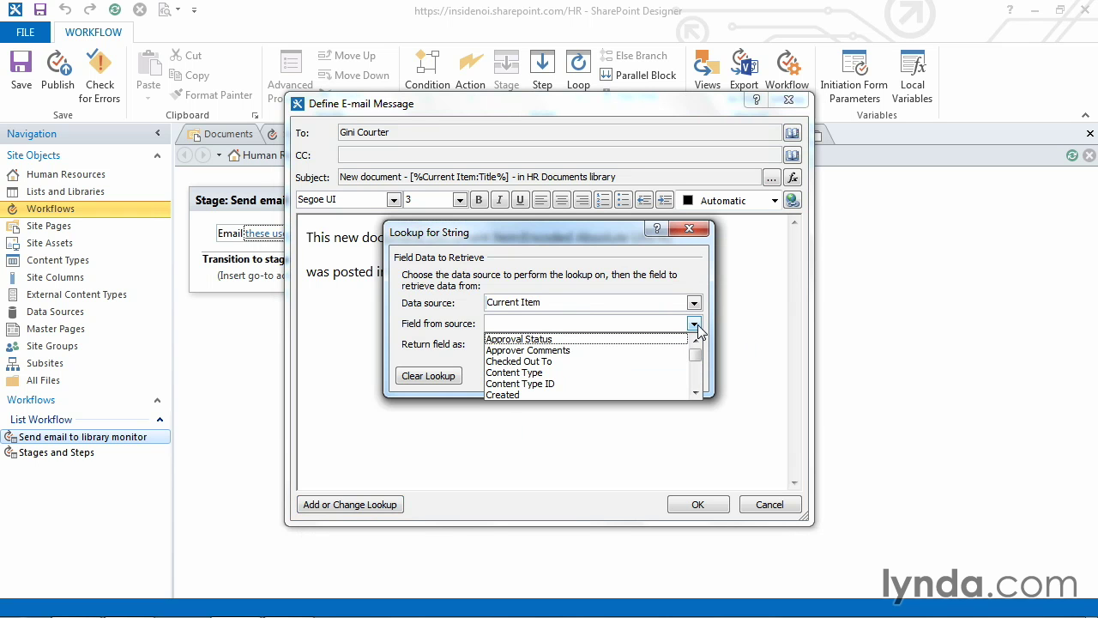
{"action": "left_click", "coordinate": [695, 394]}
{"action": "left_click", "coordinate": [695, 395]}
{"action": "left_click", "coordinate": [695, 394]}
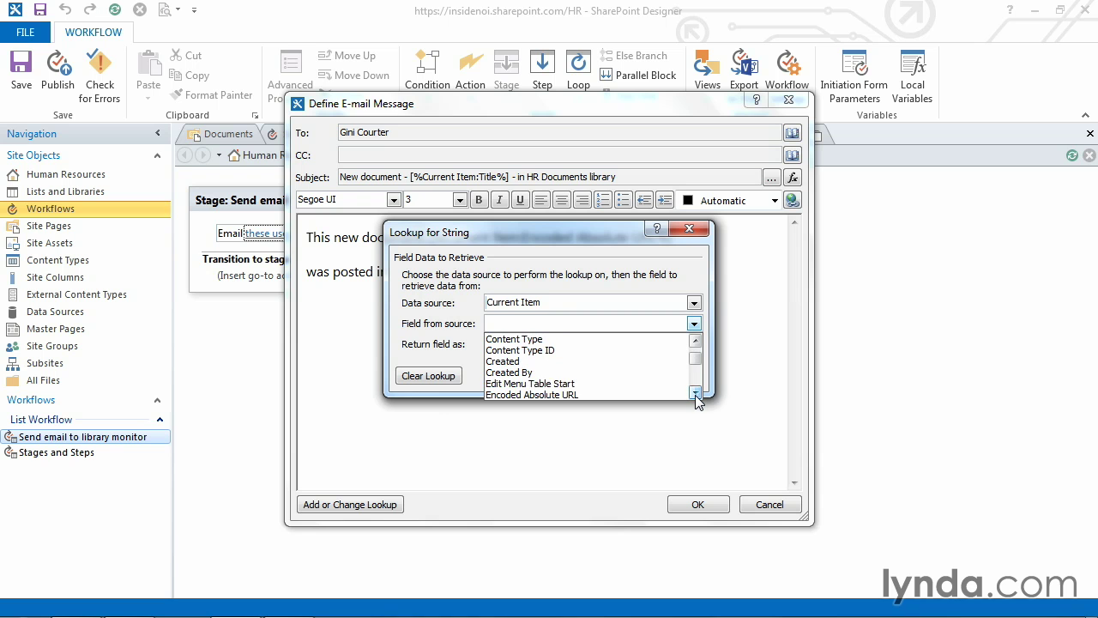
{"action": "left_click", "coordinate": [552, 374]}
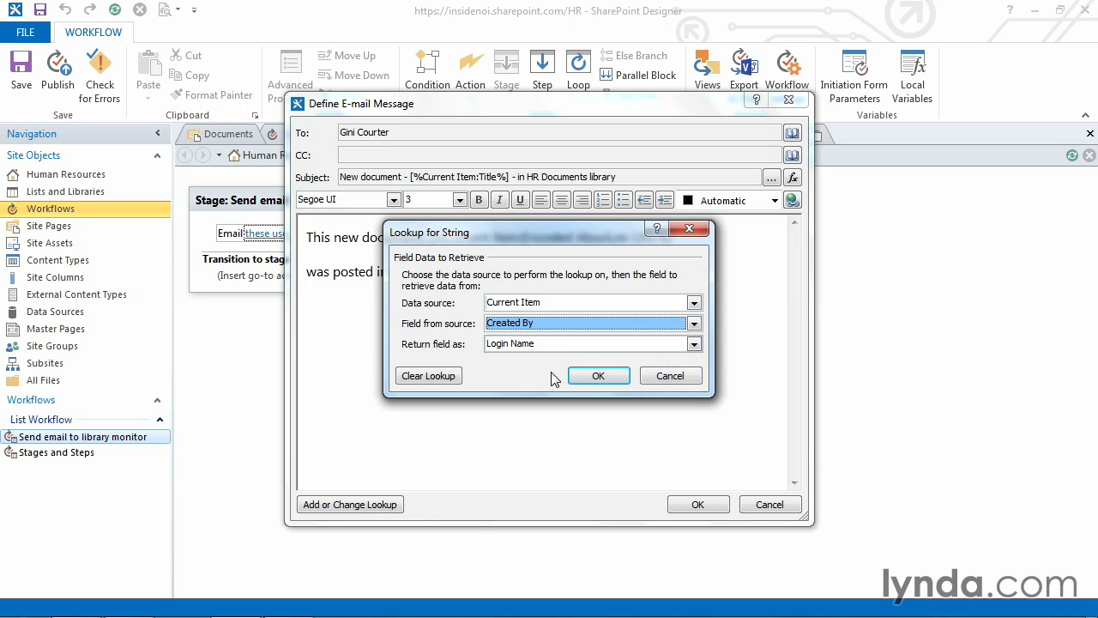
{"action": "left_click", "coordinate": [693, 344]}
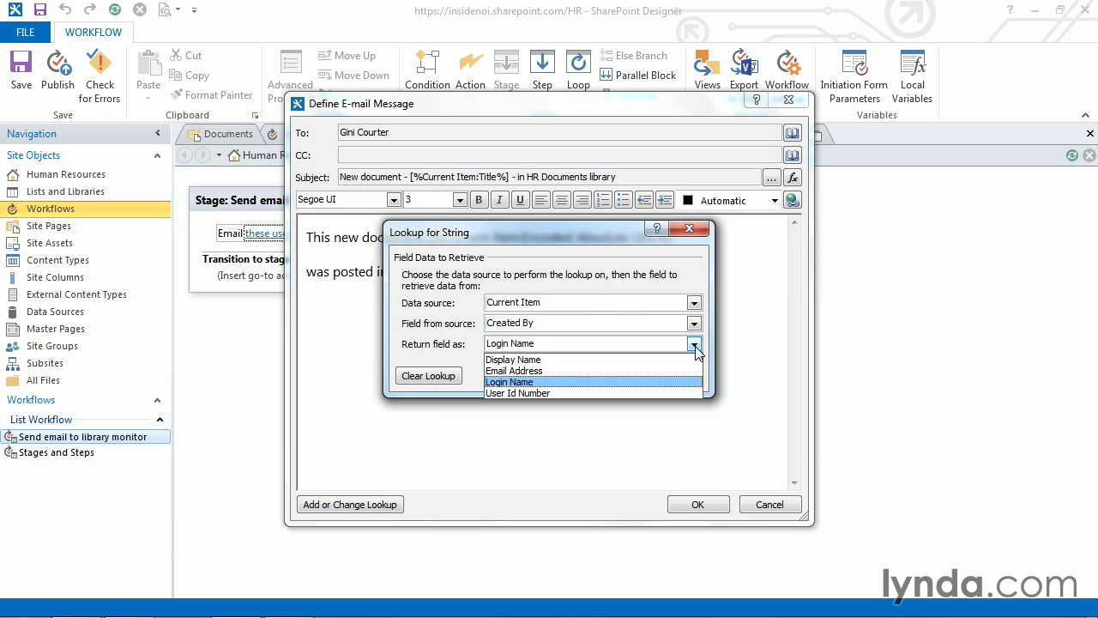
{"action": "left_click", "coordinate": [514, 359]}
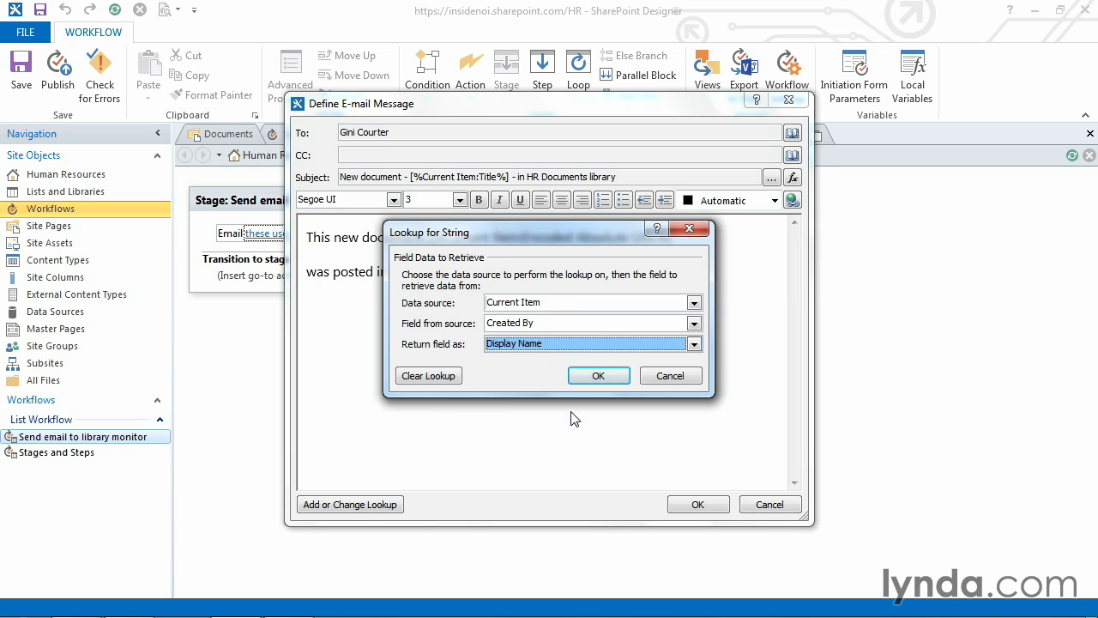
{"action": "left_click", "coordinate": [599, 378]}
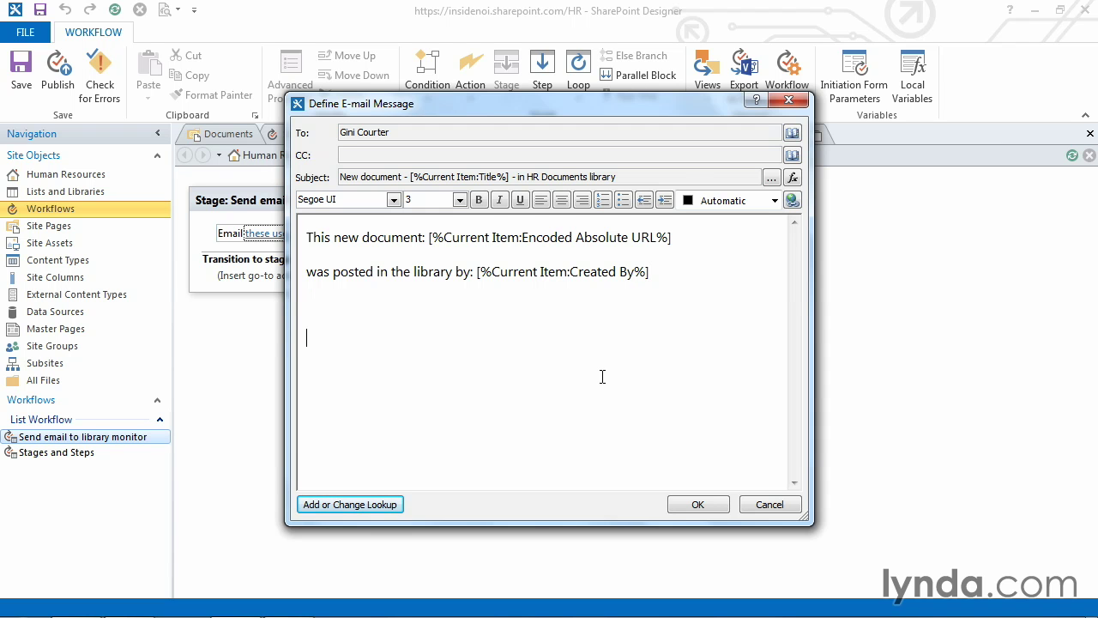
Add the closing line "This email was automatically generated by a SharePoint workflow. Do not reply to this email." below the email body text.
{"action": "key", "text": "BackSpace"}
{"action": "key", "text": "Return"}
{"action": "type", "text": "This email was aut"}
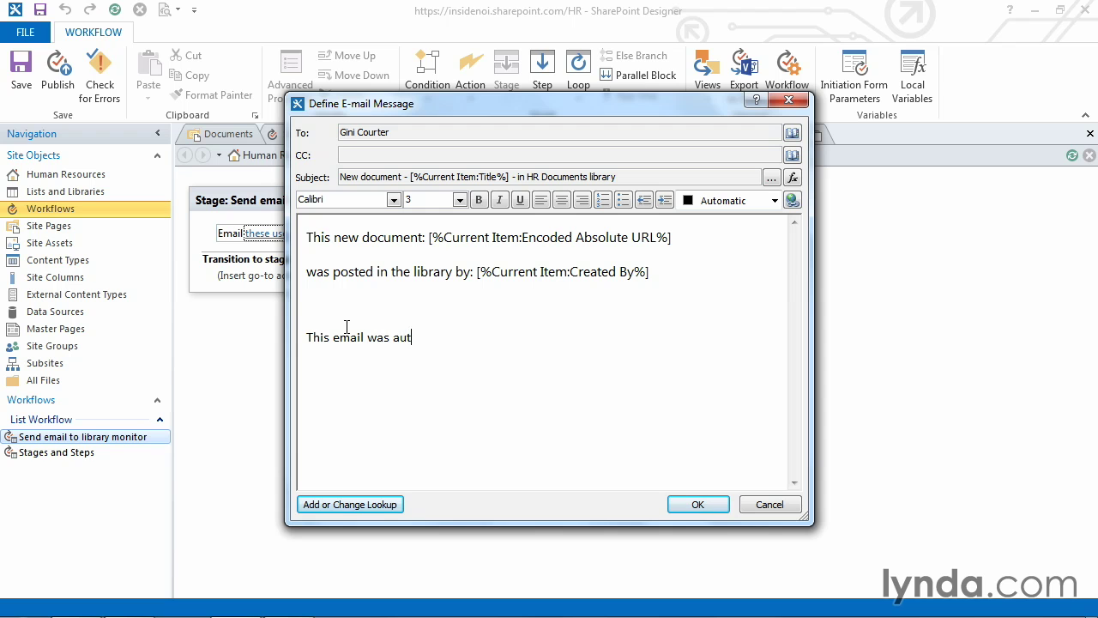
{"action": "type", "text": "omatically generated by a"}
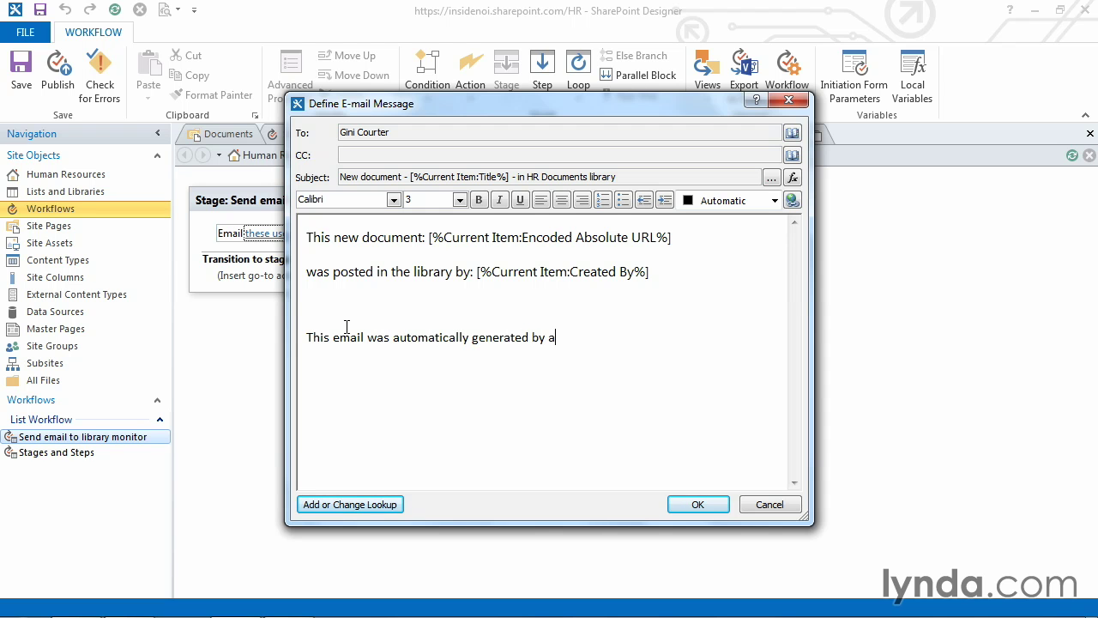
{"action": "type", "text": " SharePoint workflow. Do no"}
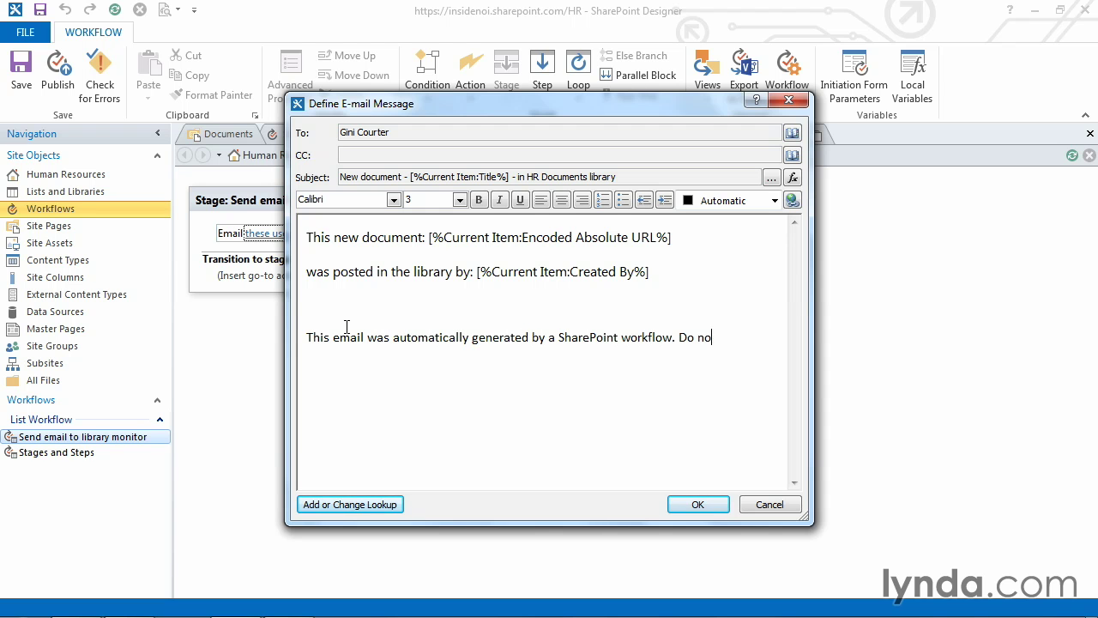
{"action": "type", "text": "t reply to this email."}
Accept the email message definition and save the Send New Document email workflow.
{"action": "left_click_drag", "start_coordinate": [518, 104], "coordinate": [719, 147]}
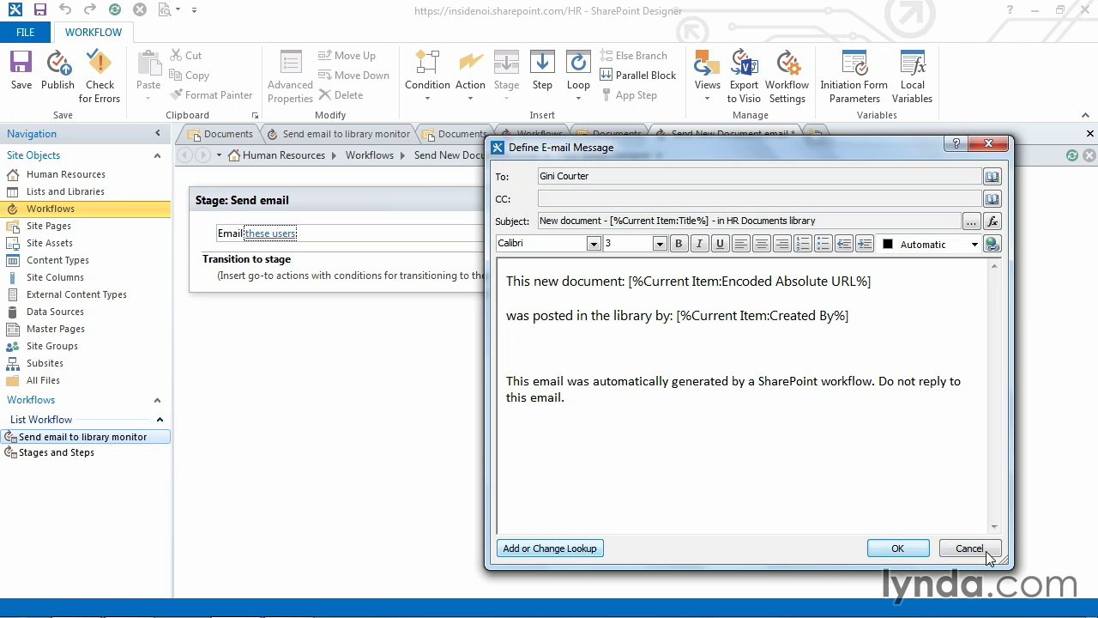
{"action": "left_click", "coordinate": [898, 551]}
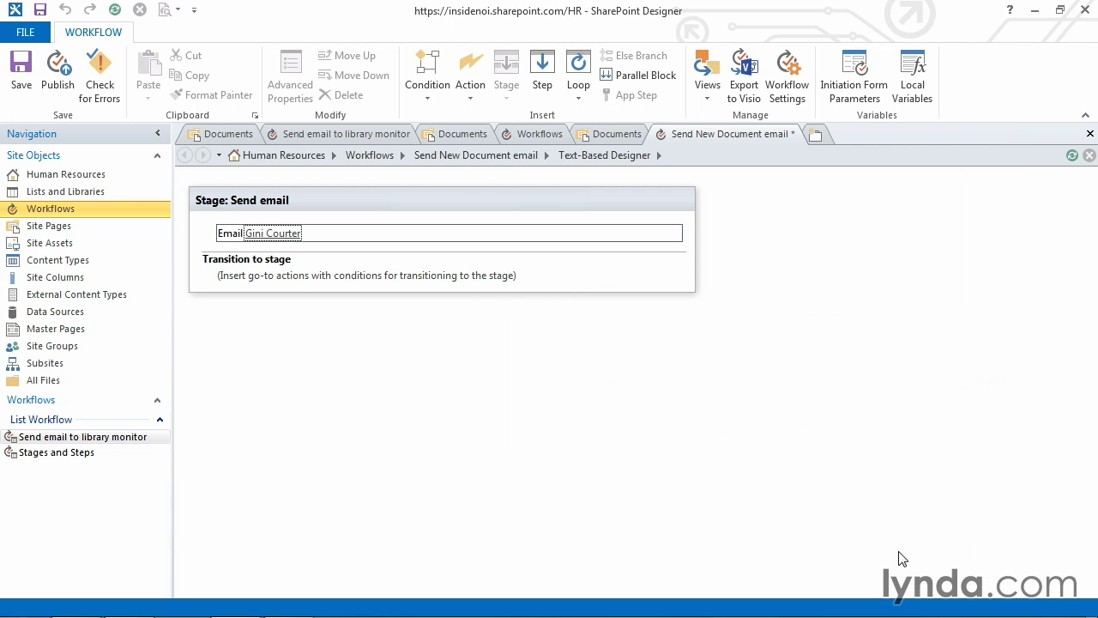
{"action": "left_click", "coordinate": [22, 67]}
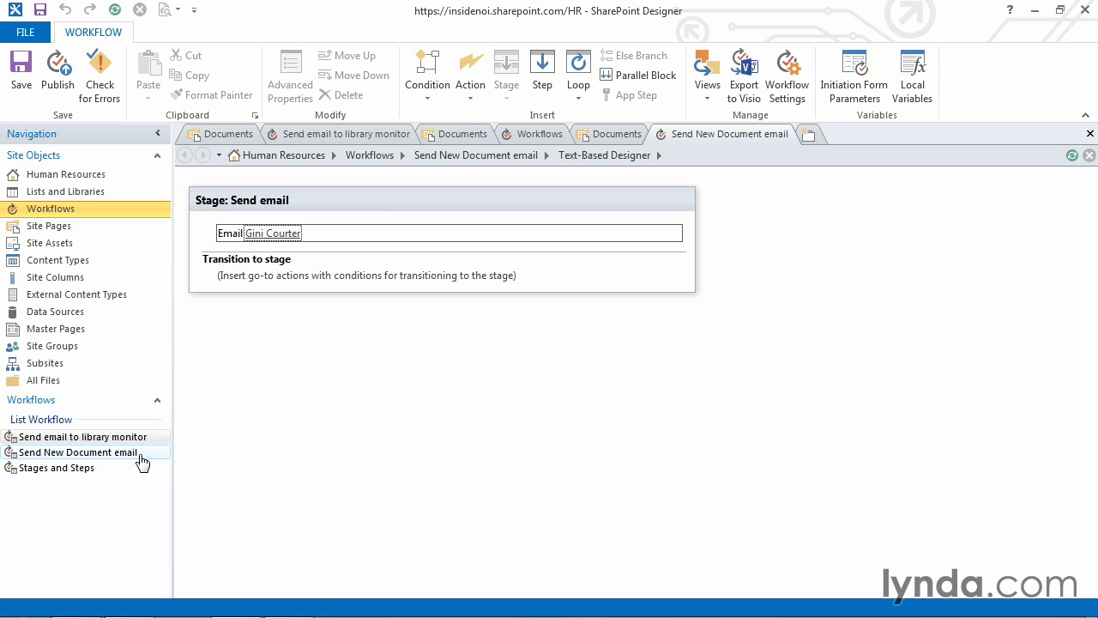
Check which workflows are associated with the Documents library on its settings page.
{"action": "left_click", "coordinate": [53, 215]}
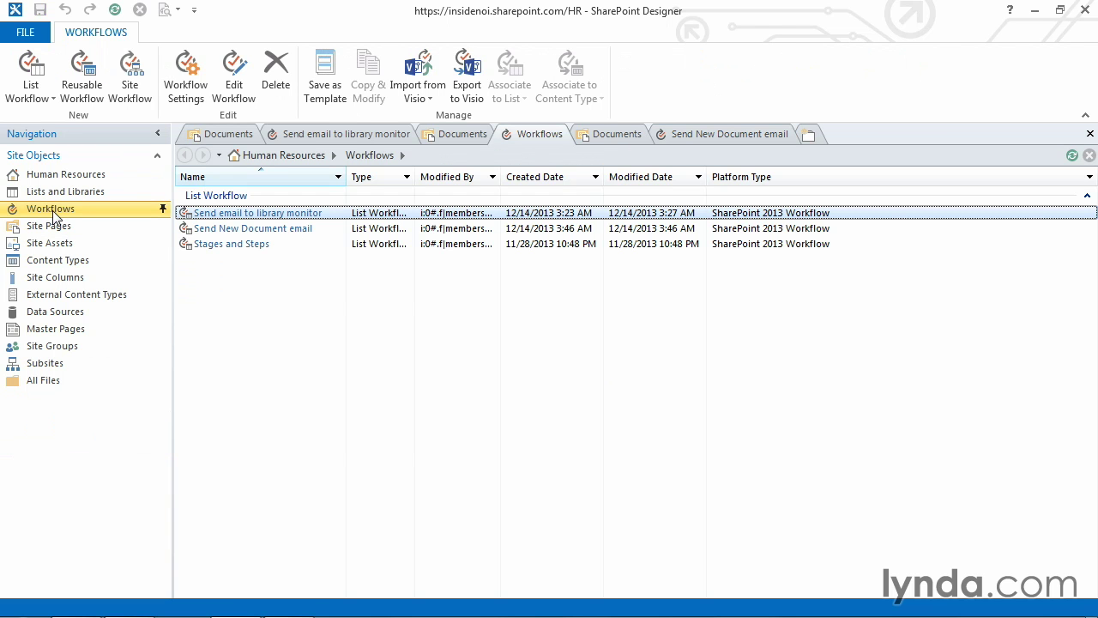
{"action": "left_click", "coordinate": [54, 194]}
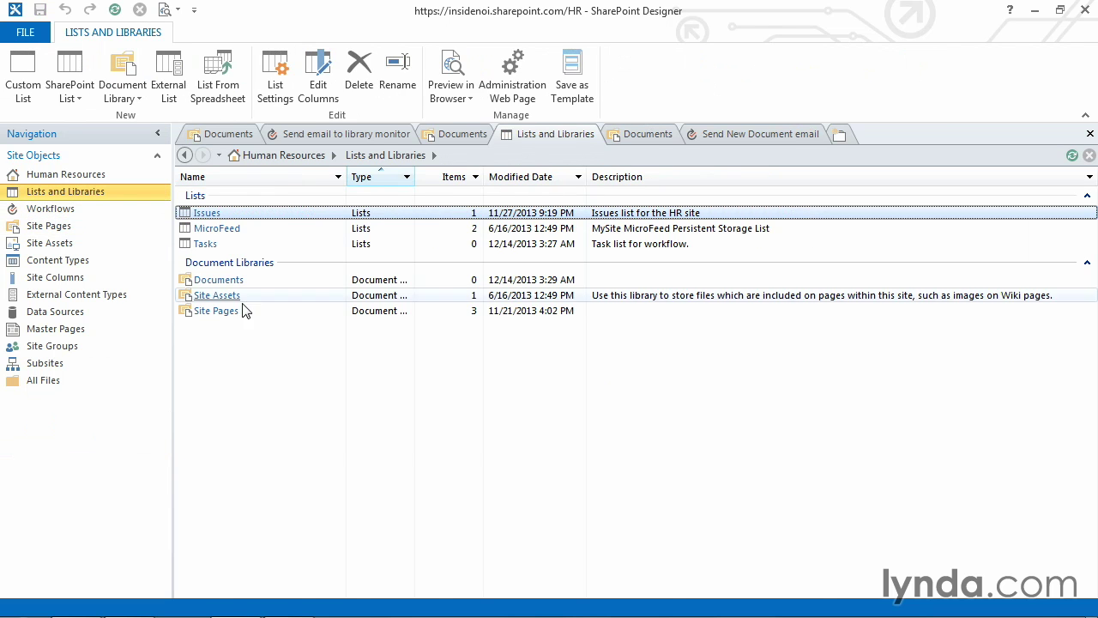
{"action": "left_click", "coordinate": [218, 280]}
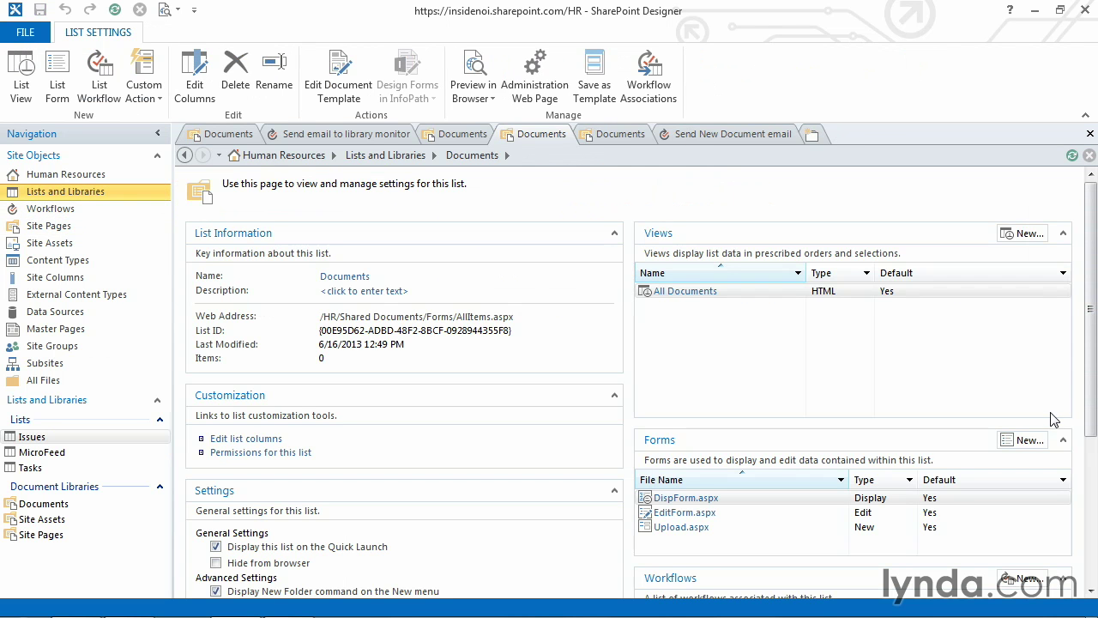
{"action": "left_click_drag", "start_coordinate": [1092, 406], "coordinate": [1095, 481]}
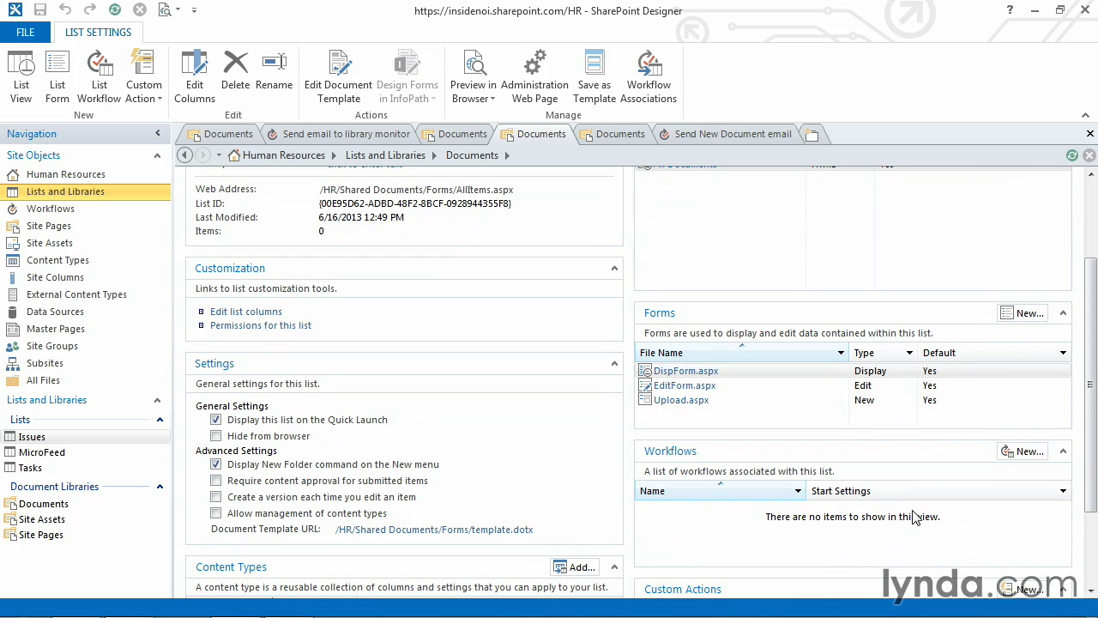